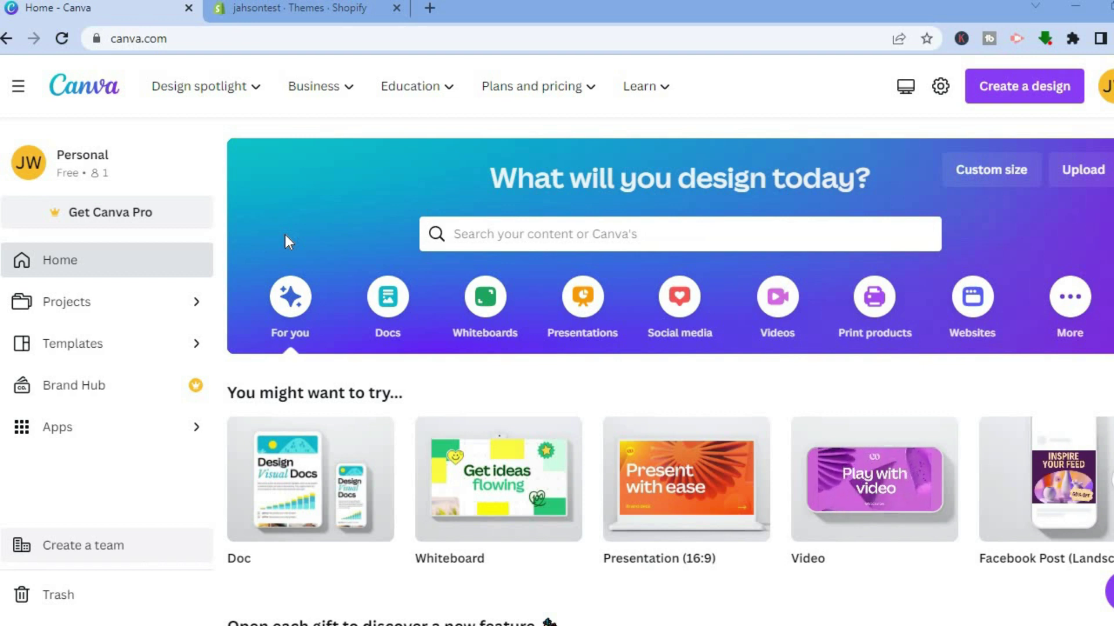
# - Switch to the Shopify themes page and open the logo settings in the Dawn theme's customizer
pyautogui.click(291, 18)
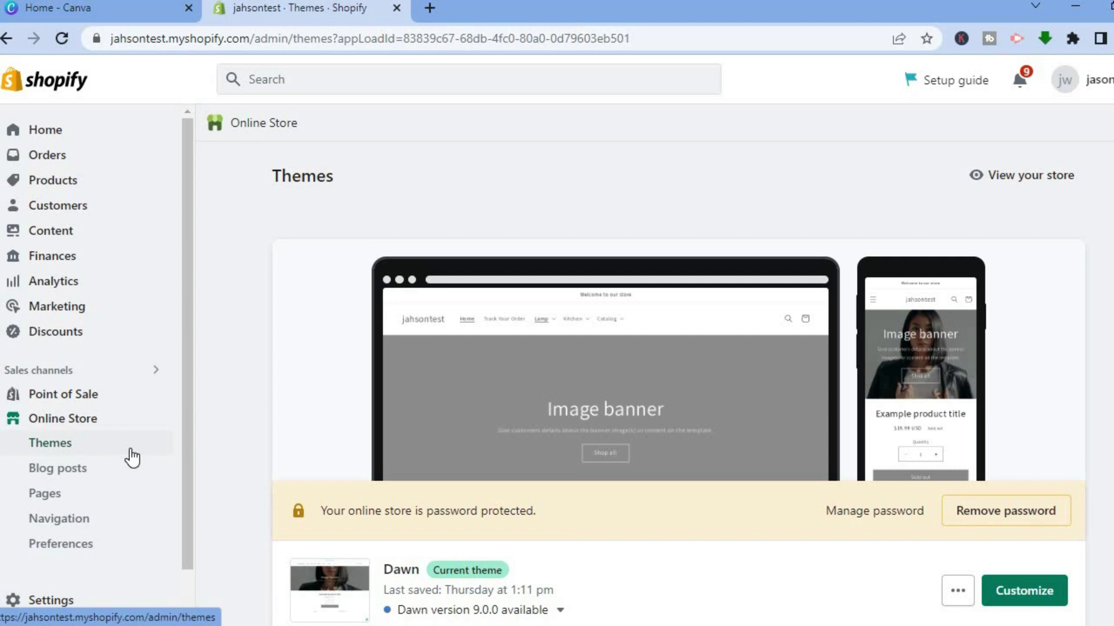
pyautogui.click(1008, 591)
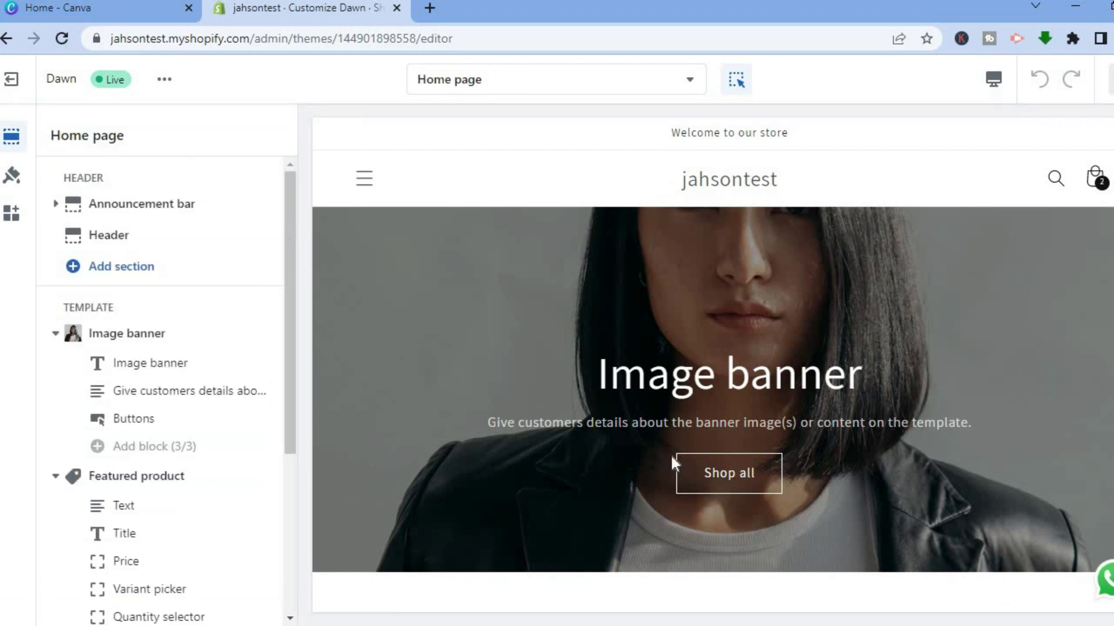
pyautogui.click(12, 177)
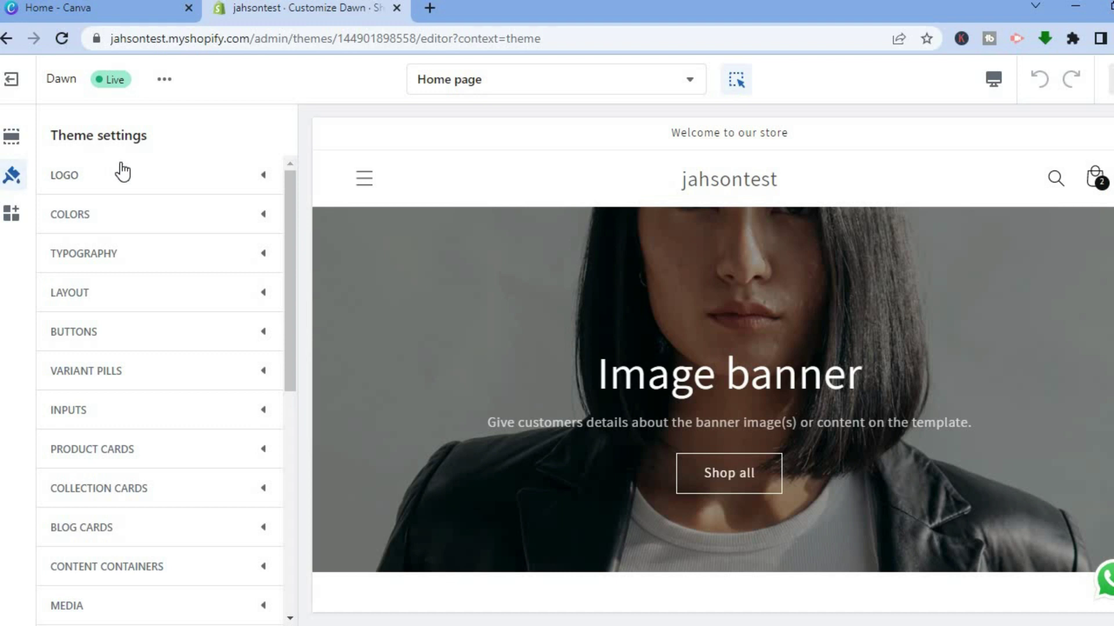
pyautogui.click(122, 171)
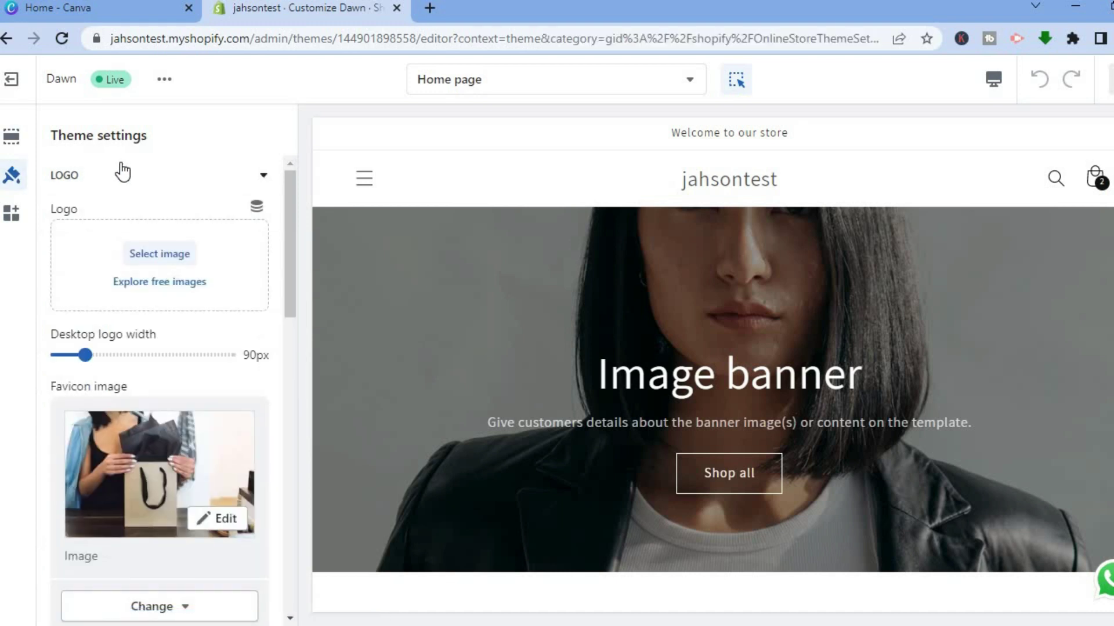
# - Set the existing model-with-leather-jacket-over-shoulders JPG as the store's logo image
pyautogui.click(162, 255)
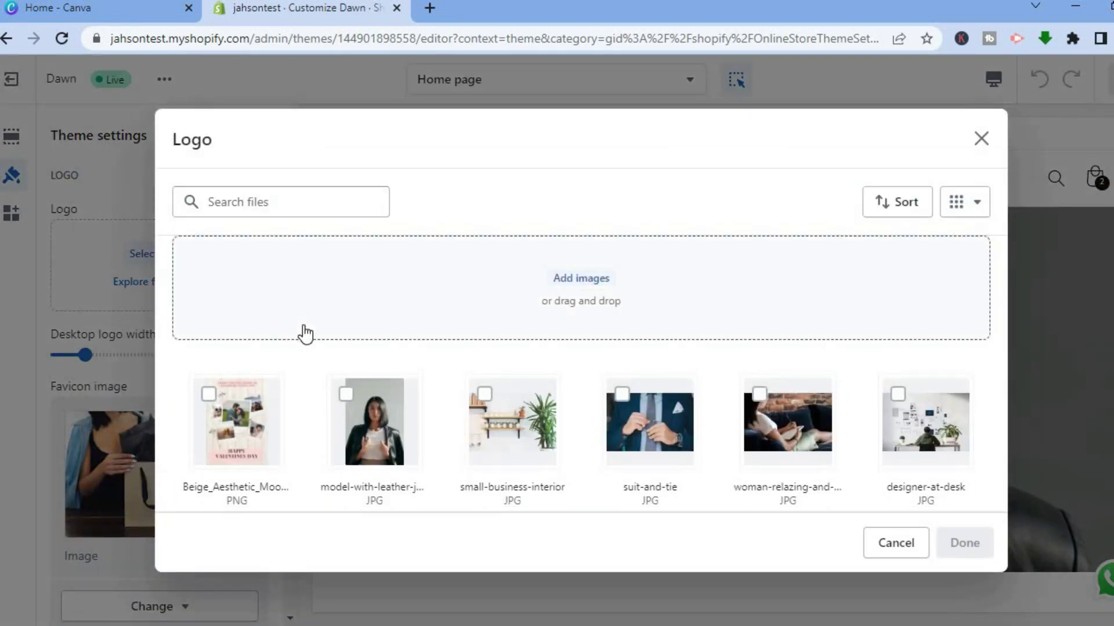
pyautogui.click(374, 415)
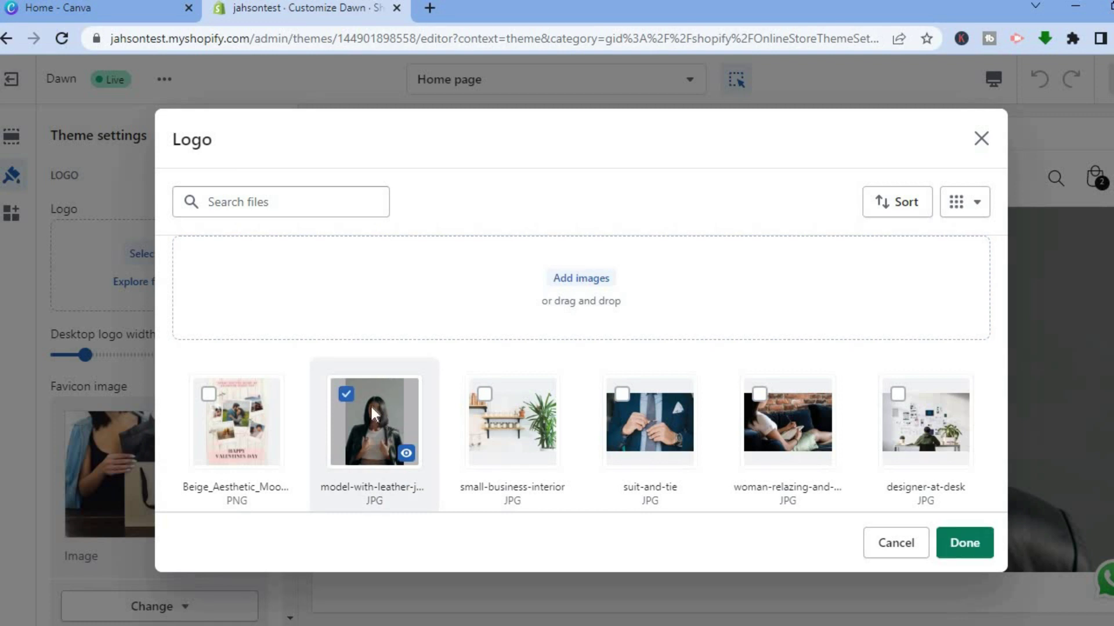
pyautogui.click(981, 545)
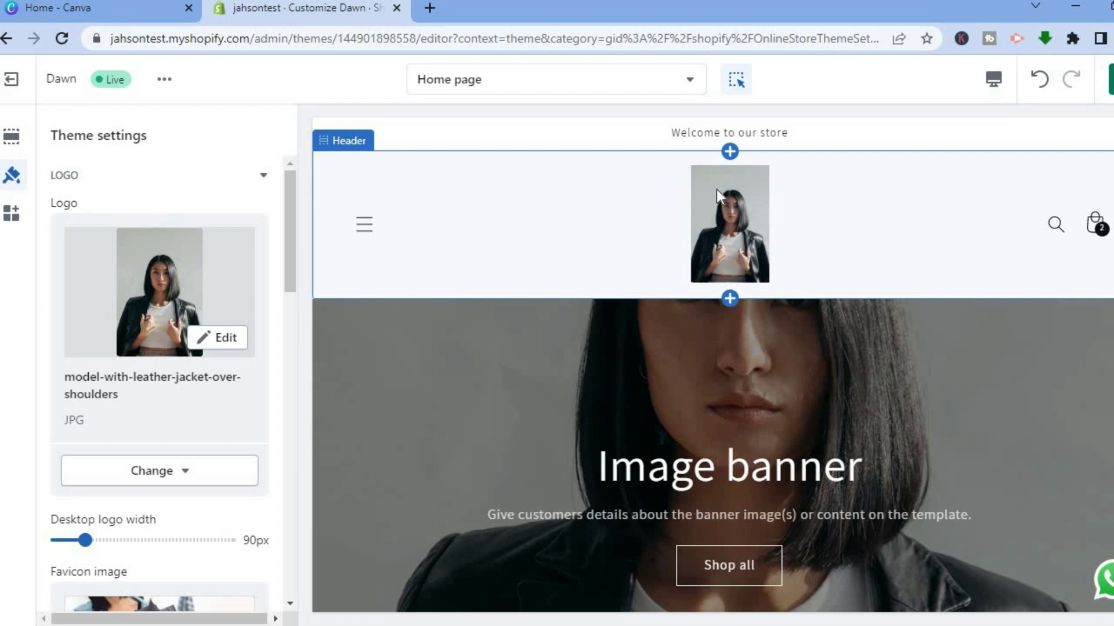
# - Switch to Canva and search its templates for "logo"
pyautogui.click(46, 8)
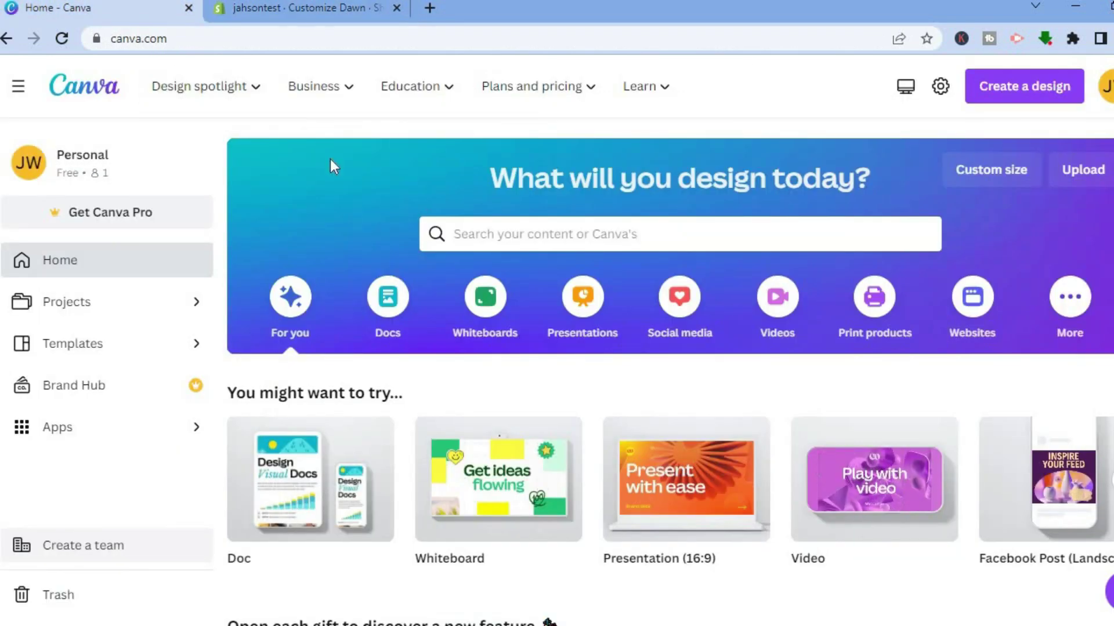
pyautogui.click(491, 233)
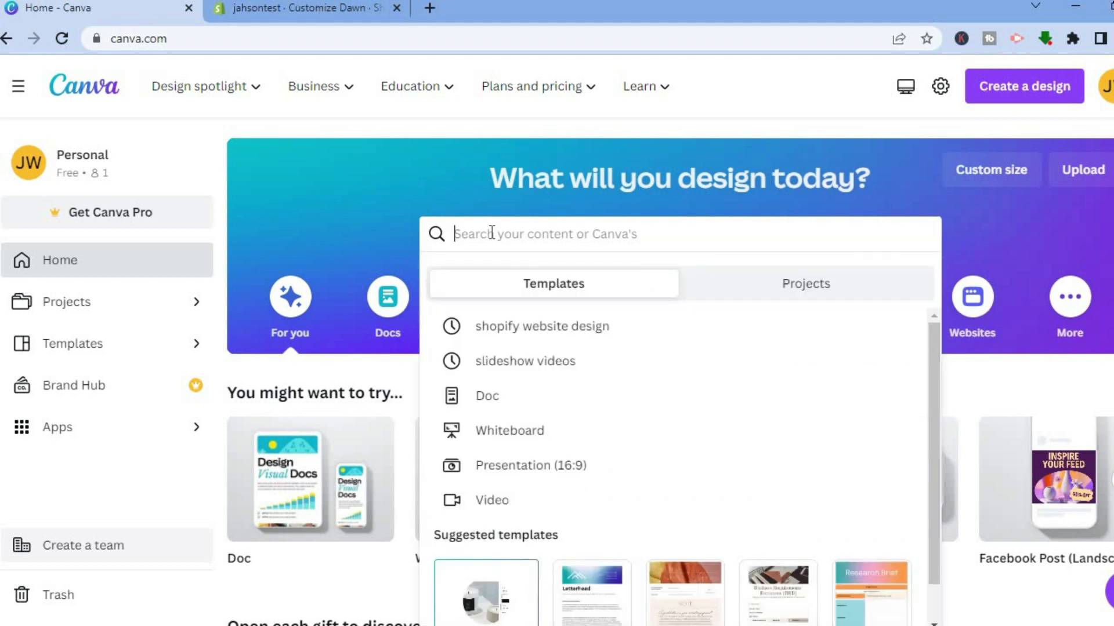
pyautogui.write('log')
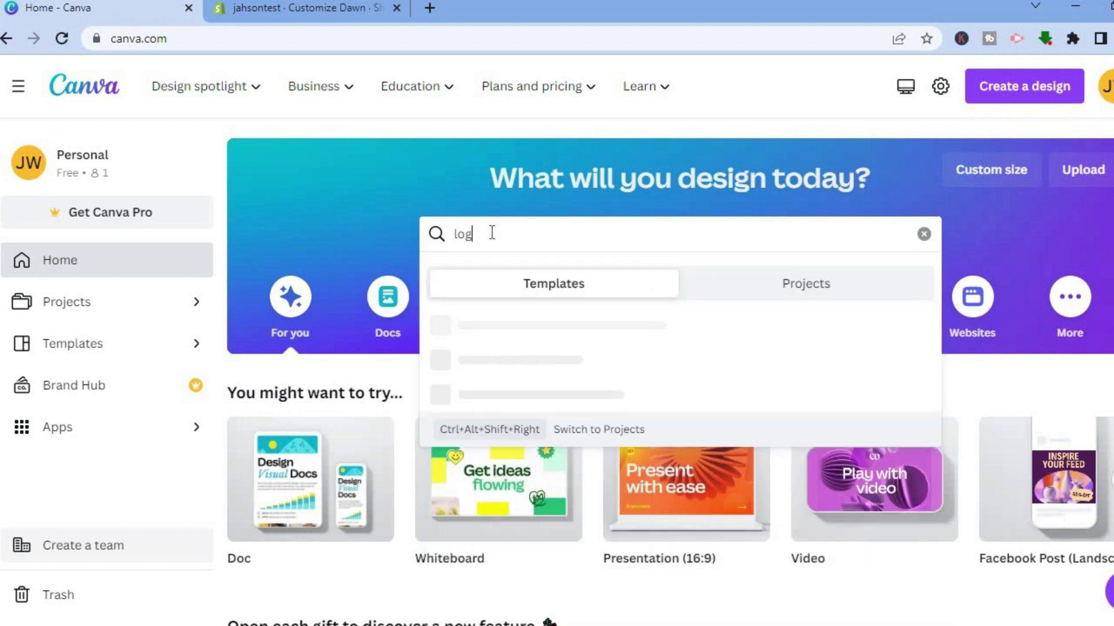
pyautogui.write('o')
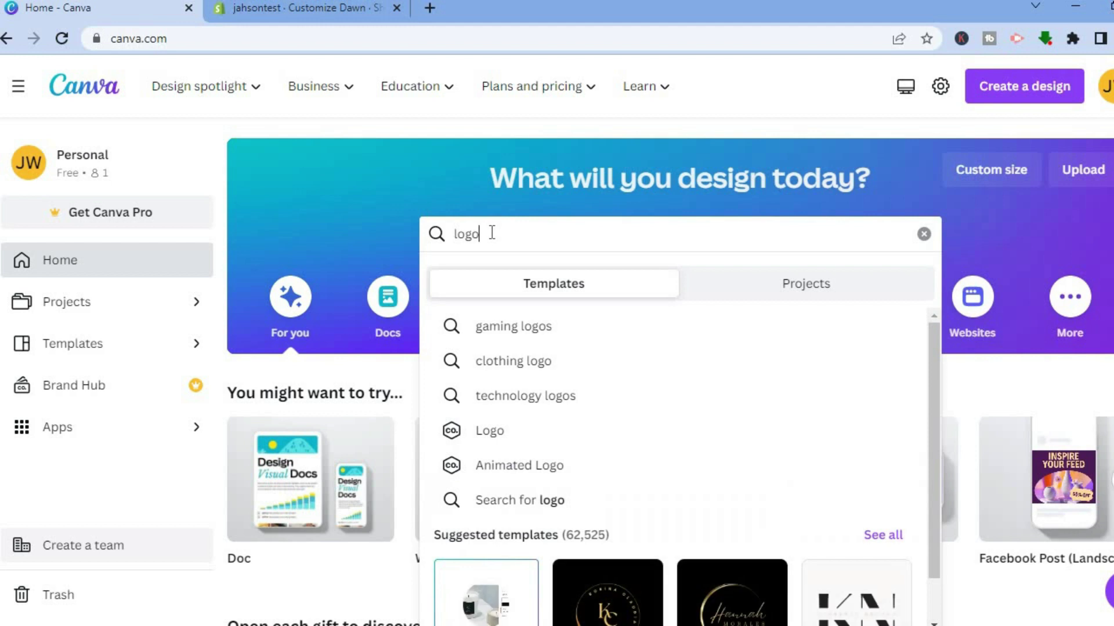
pyautogui.press('Return')
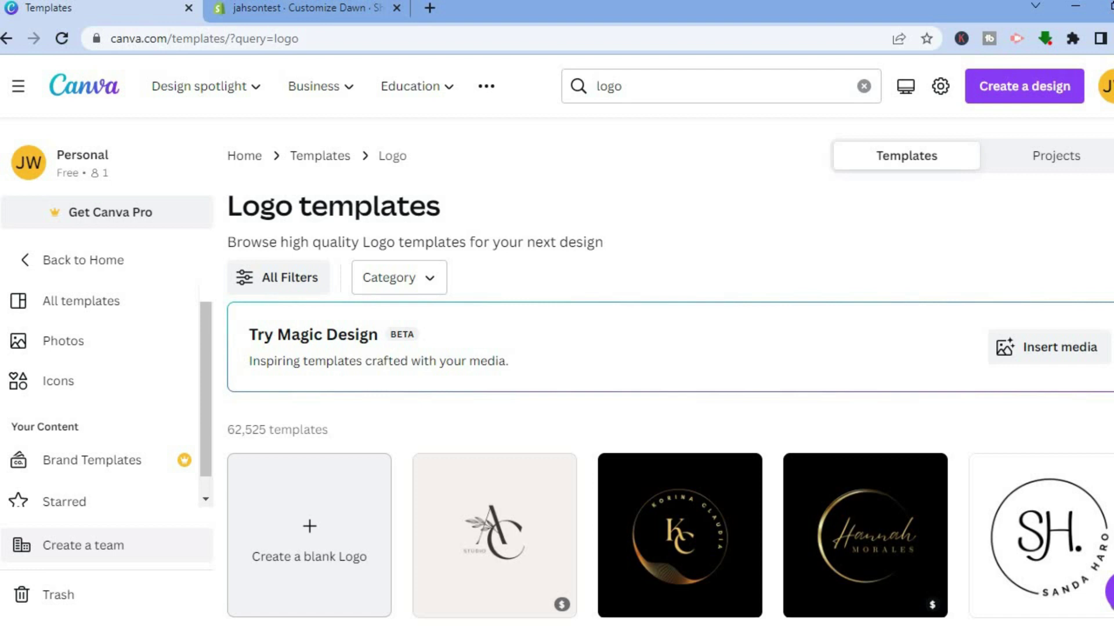
# - Browse the logo templates, examining the designs and the badges that mark Pro and paid ones
pyautogui.scroll(-2, 656, 374)
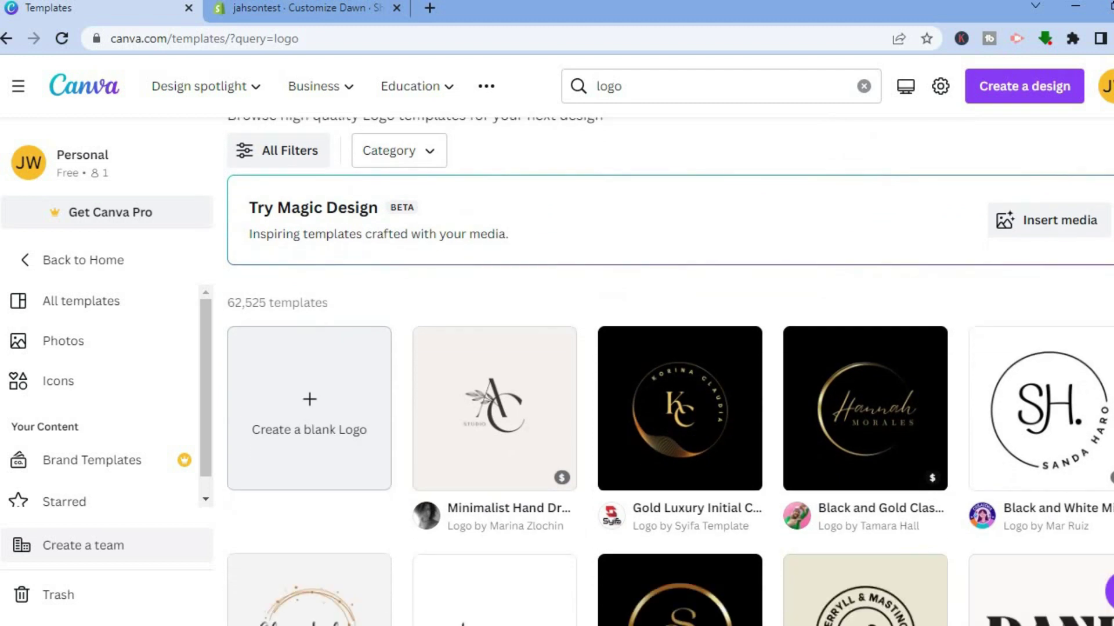
pyautogui.scroll(-1, 670, 371)
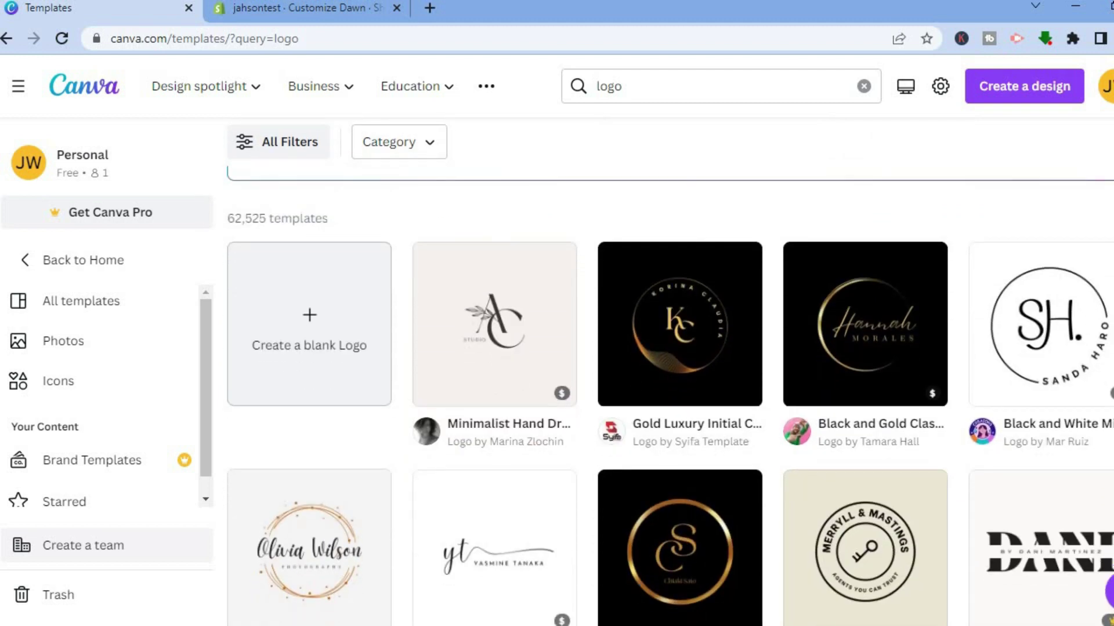
pyautogui.scroll(-1, 670, 394)
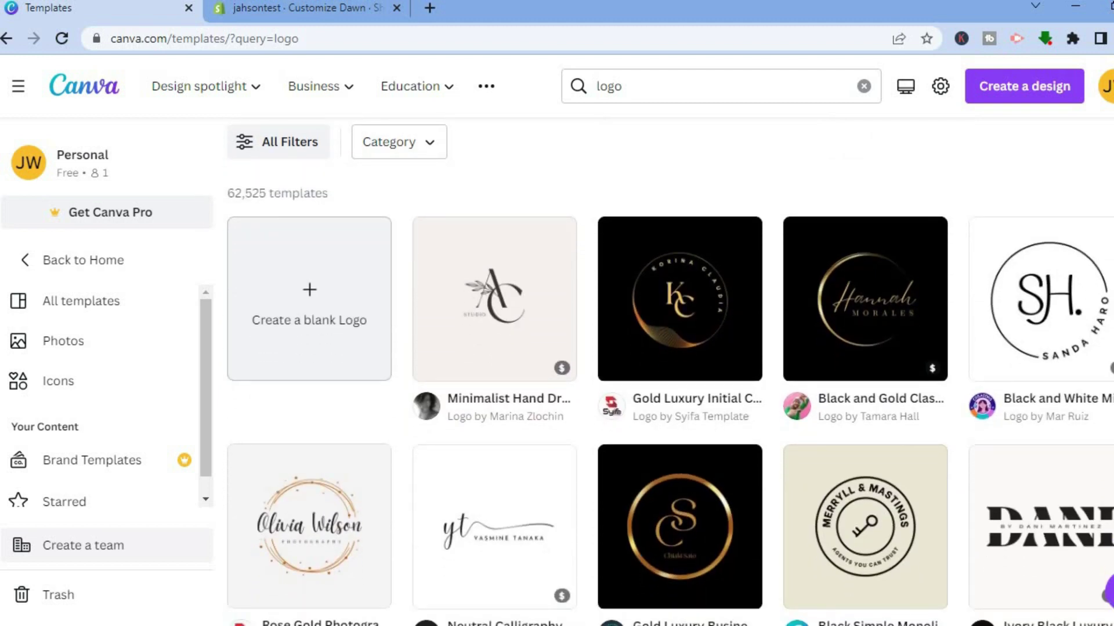
pyautogui.scroll(-3, 670, 371)
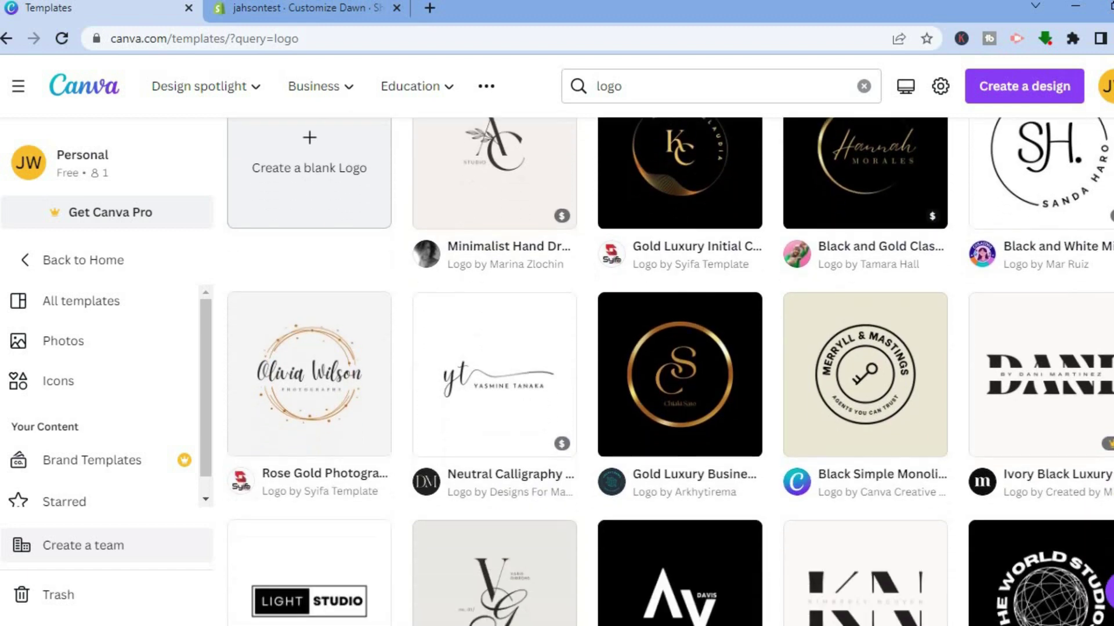
pyautogui.scroll(-3, 669, 371)
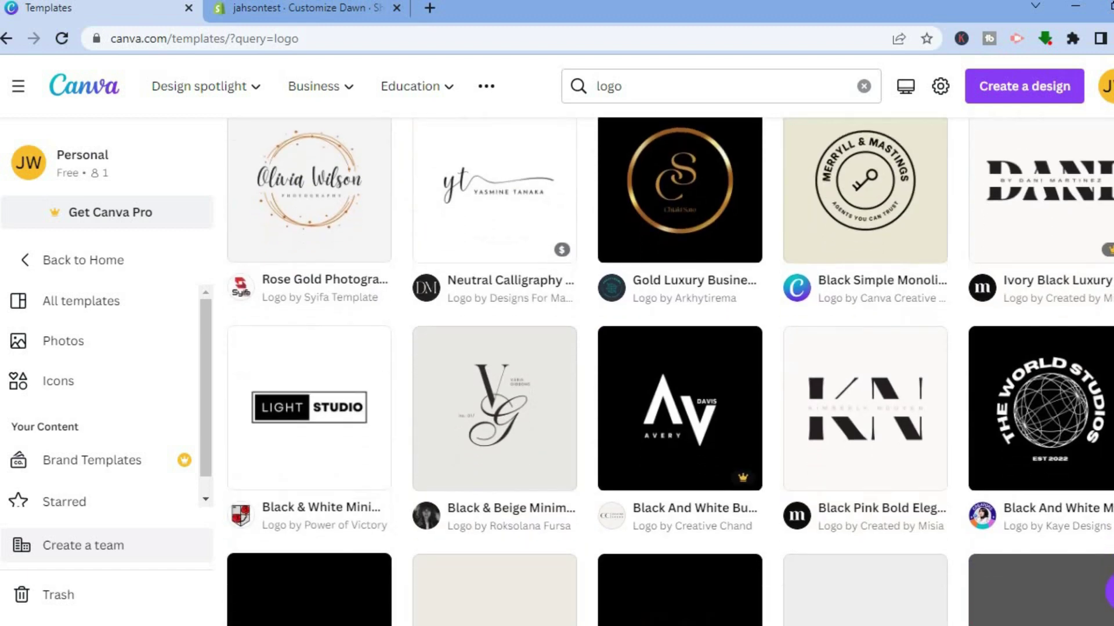
pyautogui.scroll(-5, 819, 363)
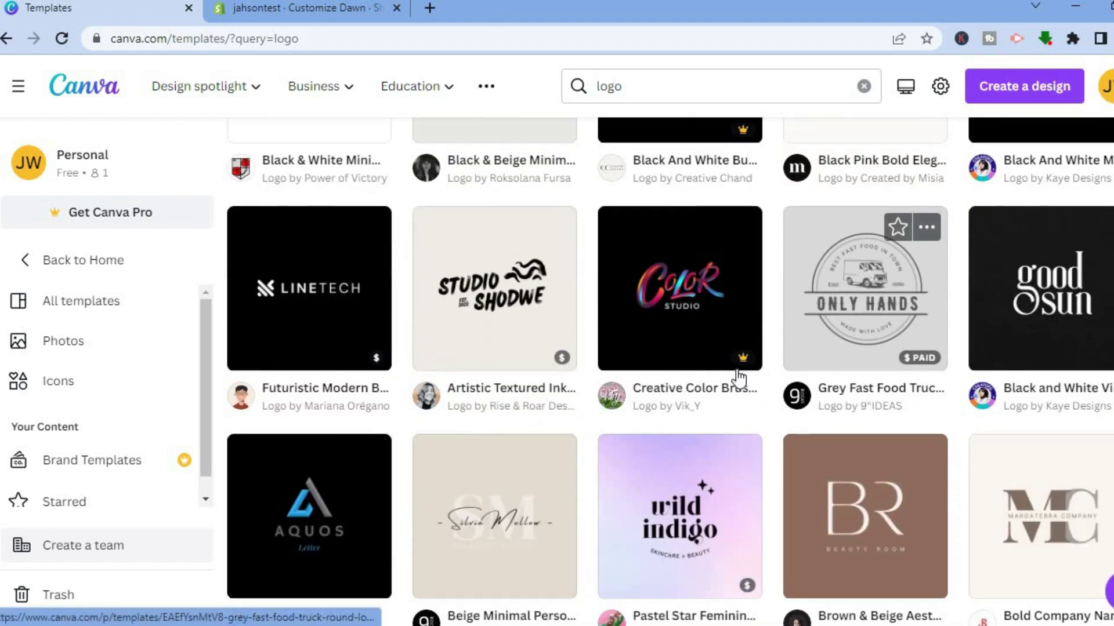
pyautogui.moveTo(736, 362)
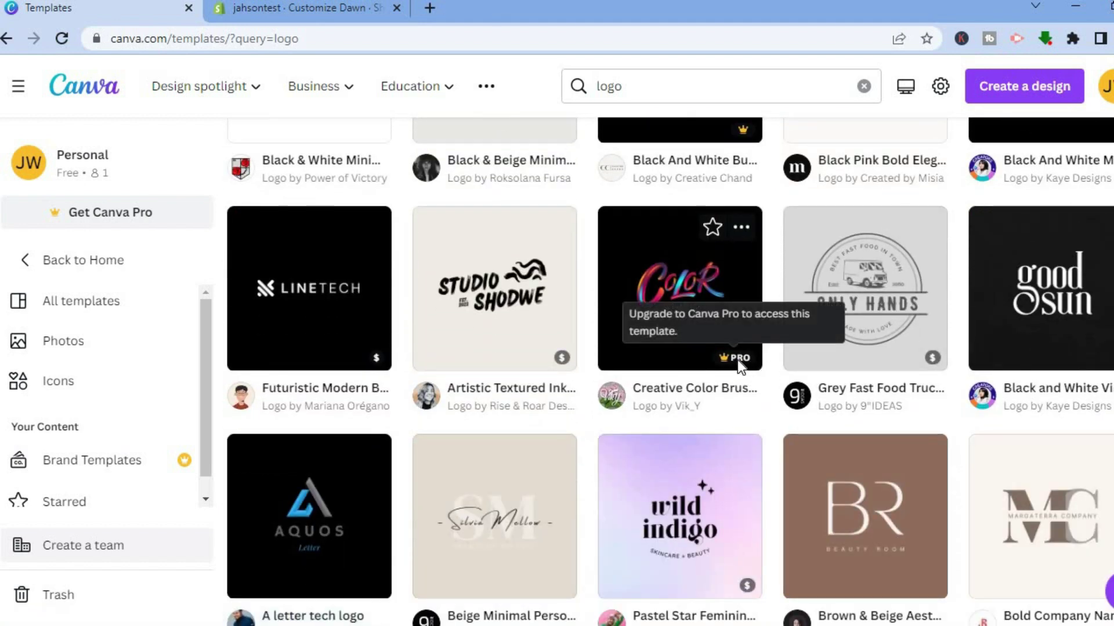
pyautogui.moveTo(935, 363)
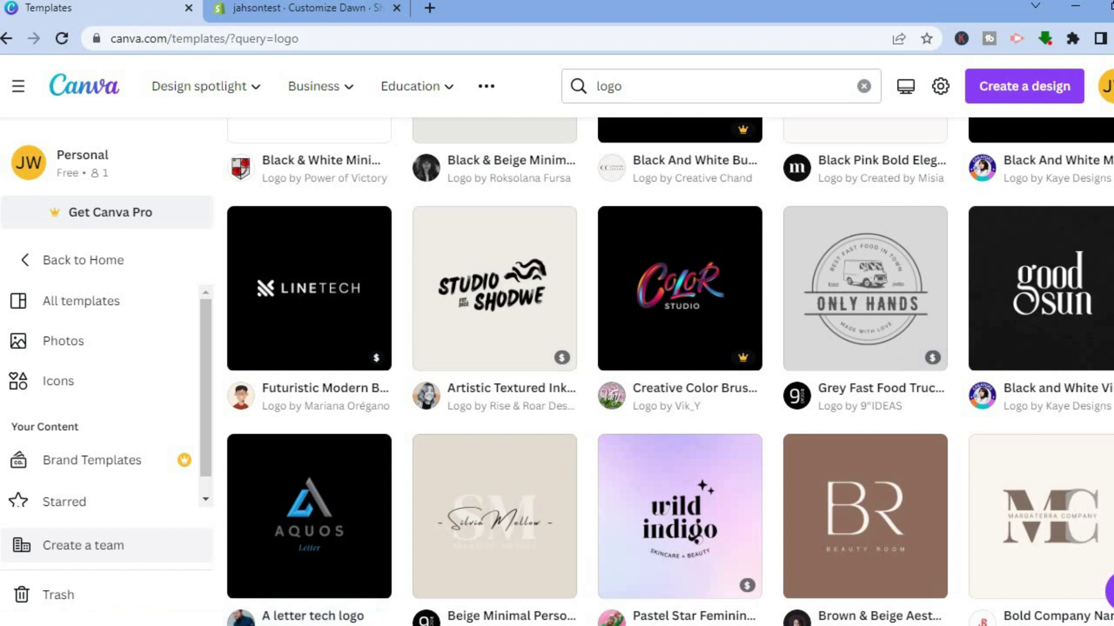
pyautogui.scroll(-4, 785, 268)
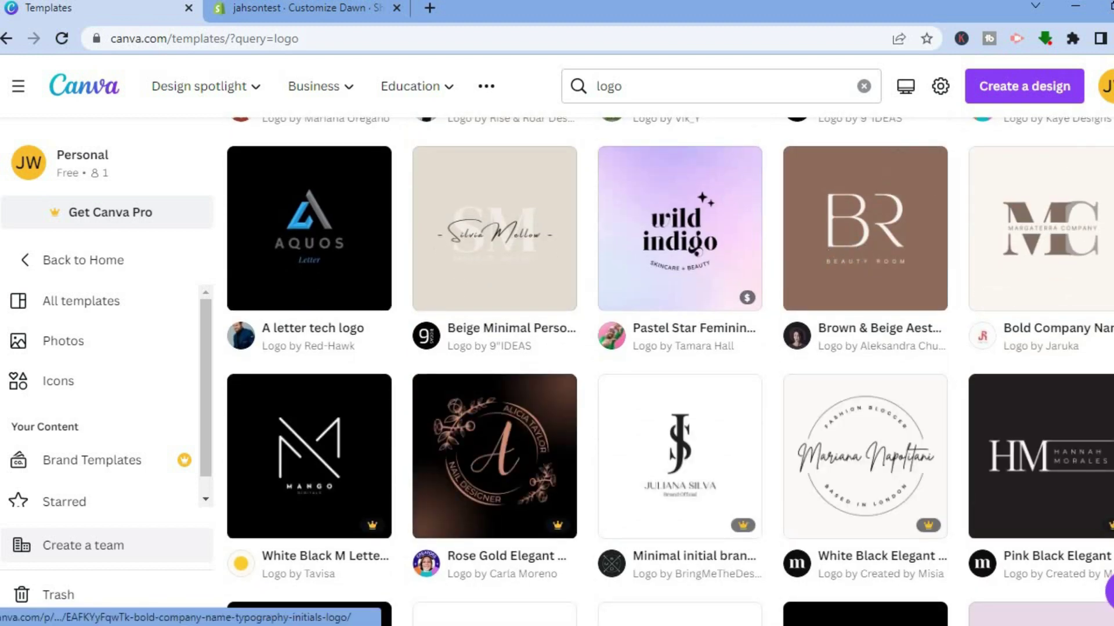
pyautogui.scroll(-8, 670, 371)
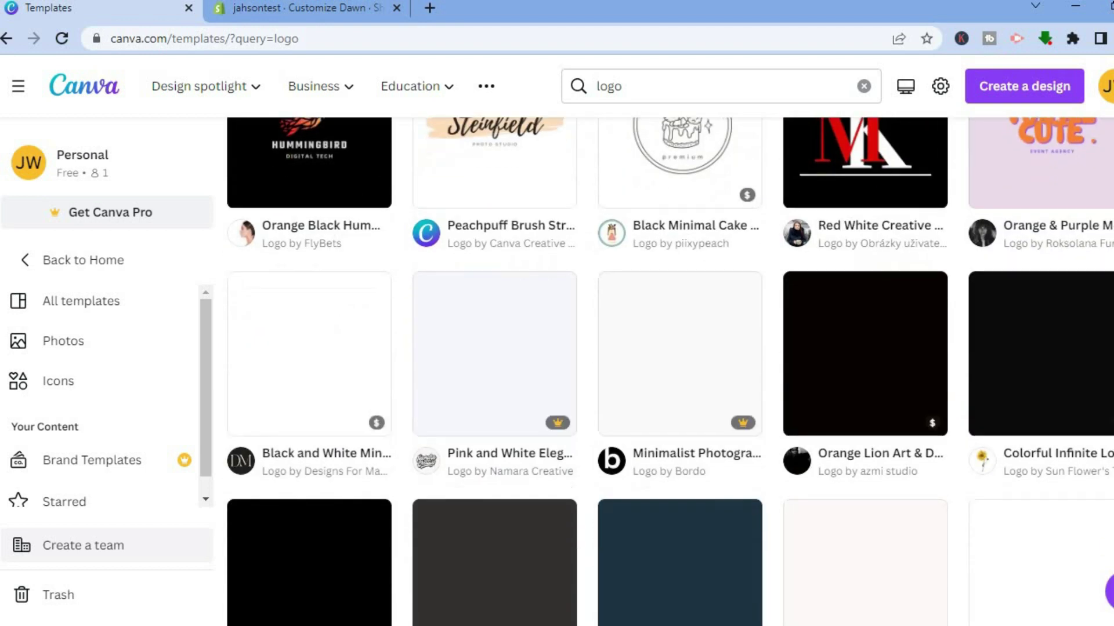
pyautogui.scroll(13, 670, 371)
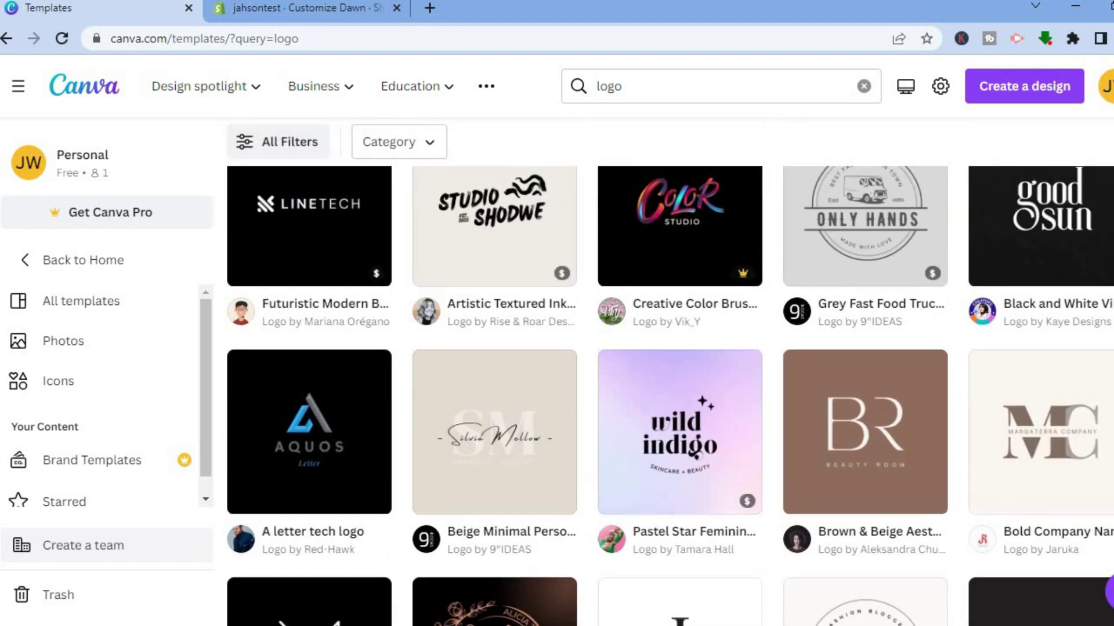
pyautogui.scroll(-2, 670, 371)
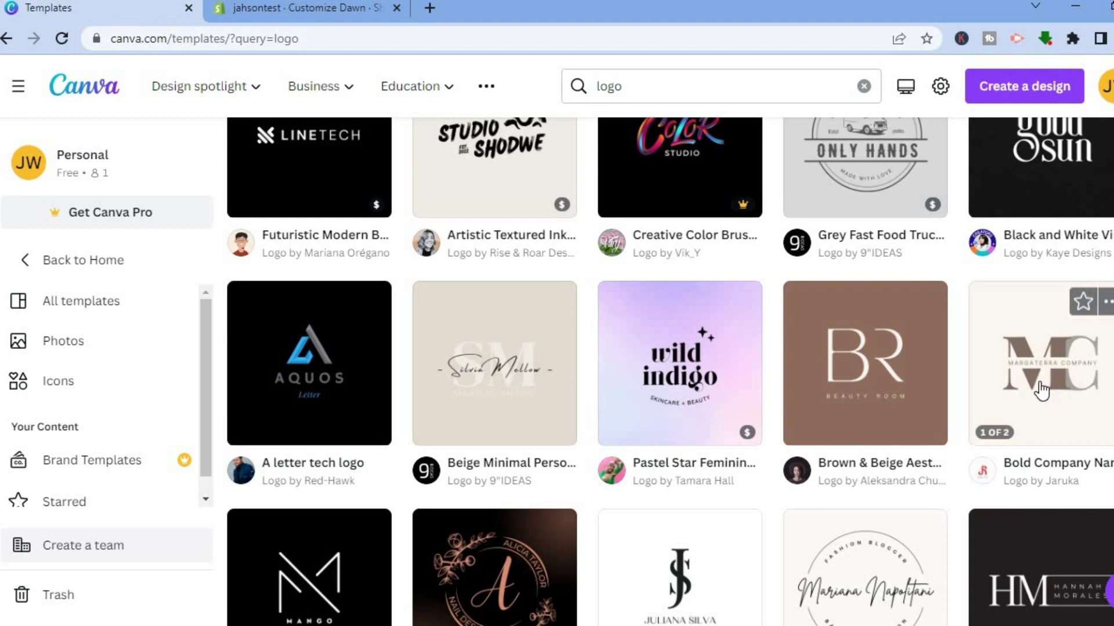
# - Open the Brown & Beige Aesthetic Minimalist Font Initials Logo template for customization
pyautogui.click(875, 375)
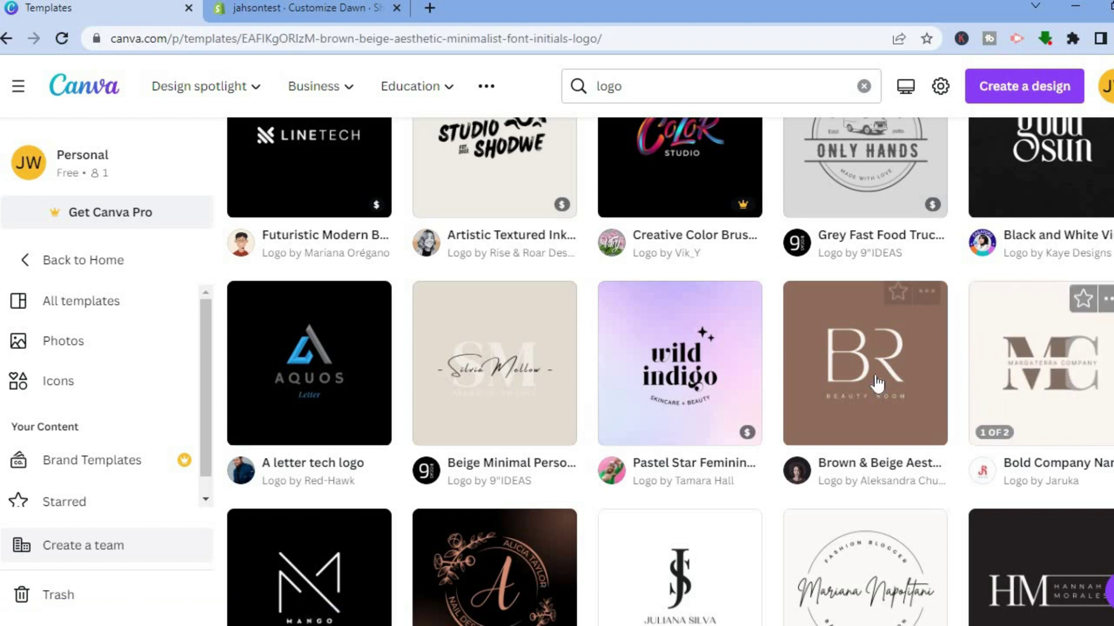
pyautogui.hotkey('alt', 'Left')
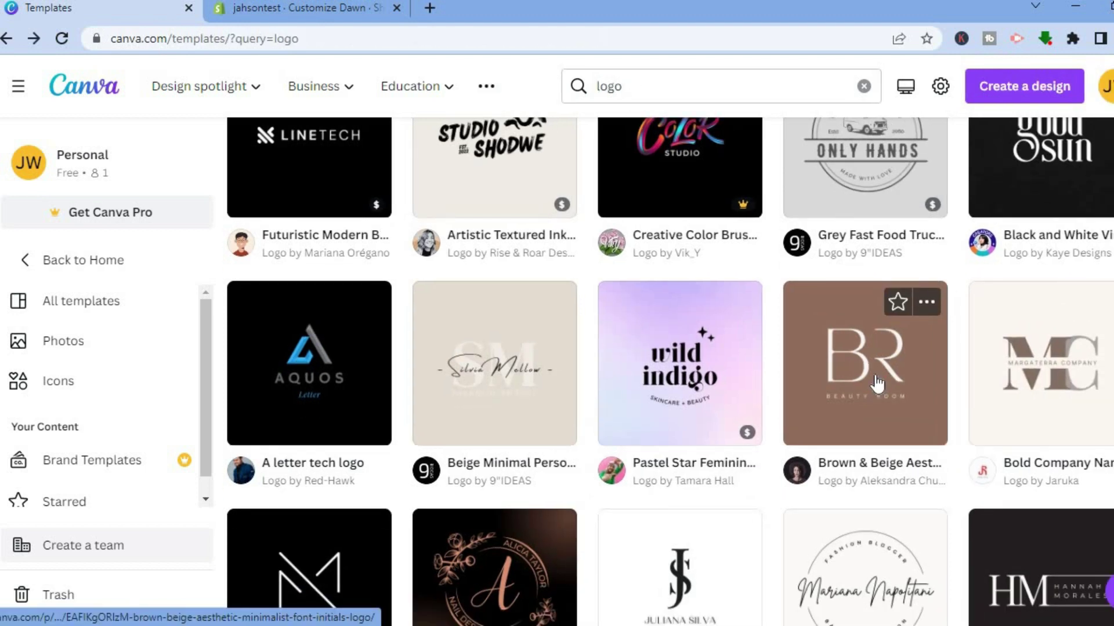
pyautogui.click(903, 408)
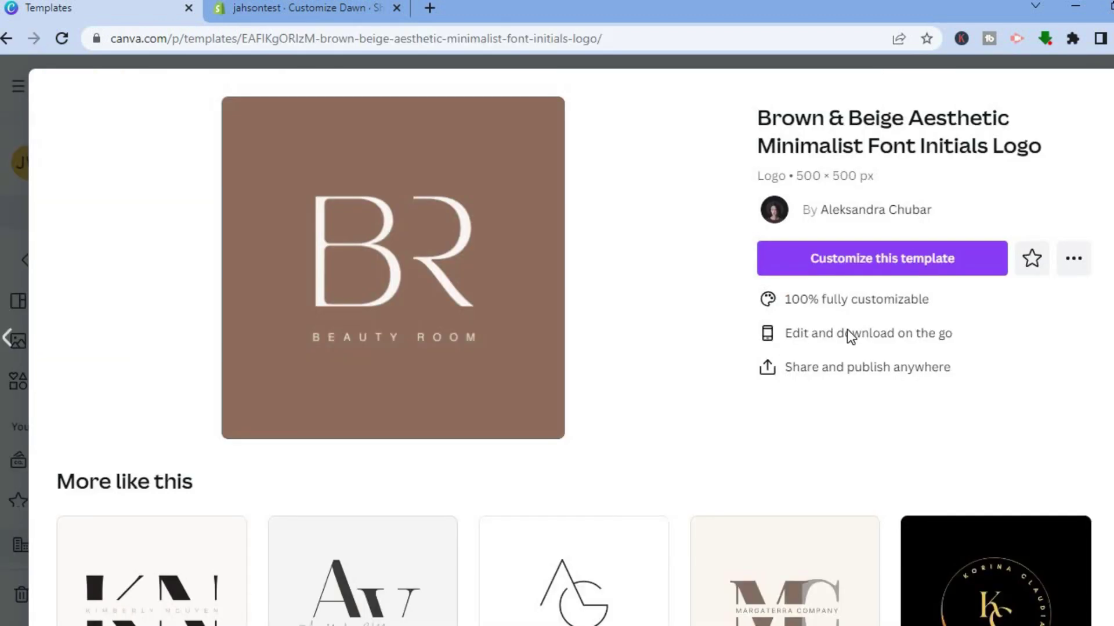
pyautogui.click(909, 255)
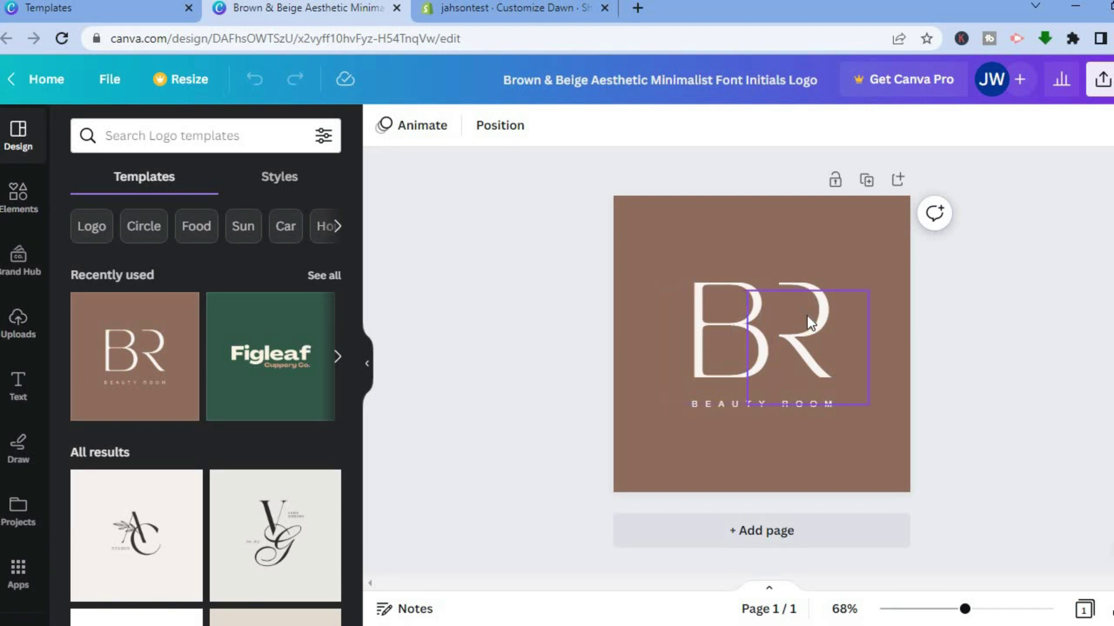
# - Change the logo's brown background to the light blue default solid color
pyautogui.click(761, 218)
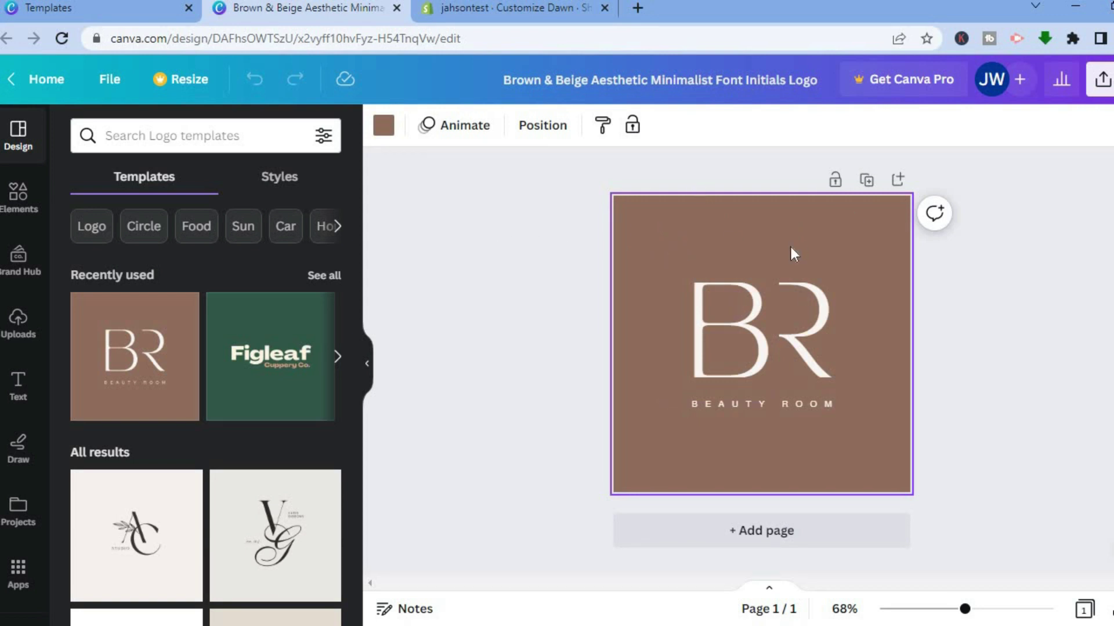
pyautogui.click(382, 131)
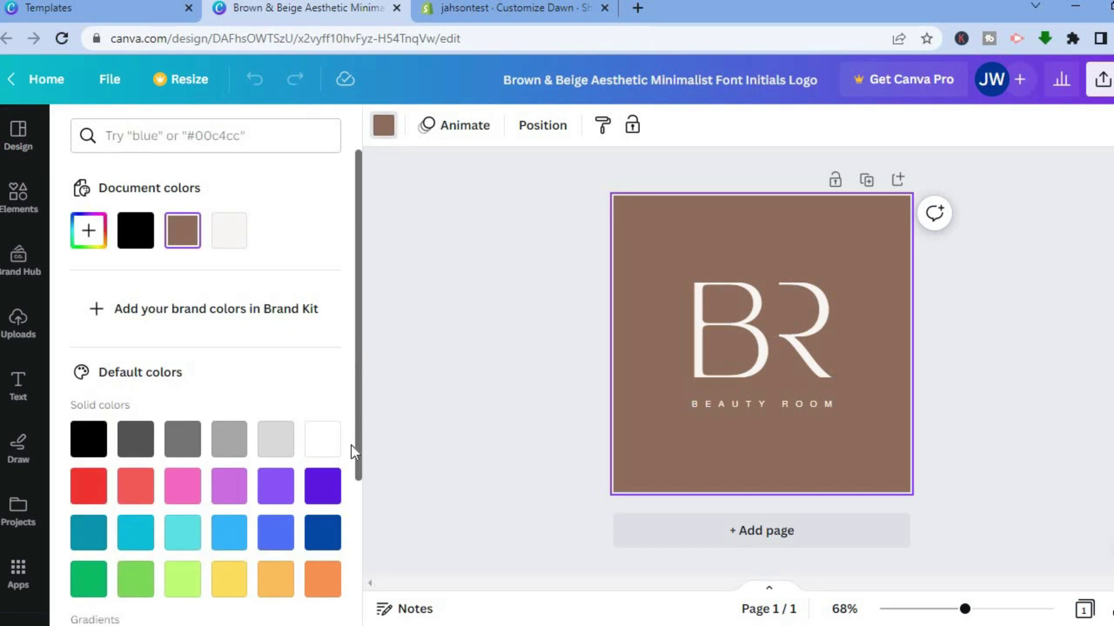
pyautogui.scroll(-3, 351, 464)
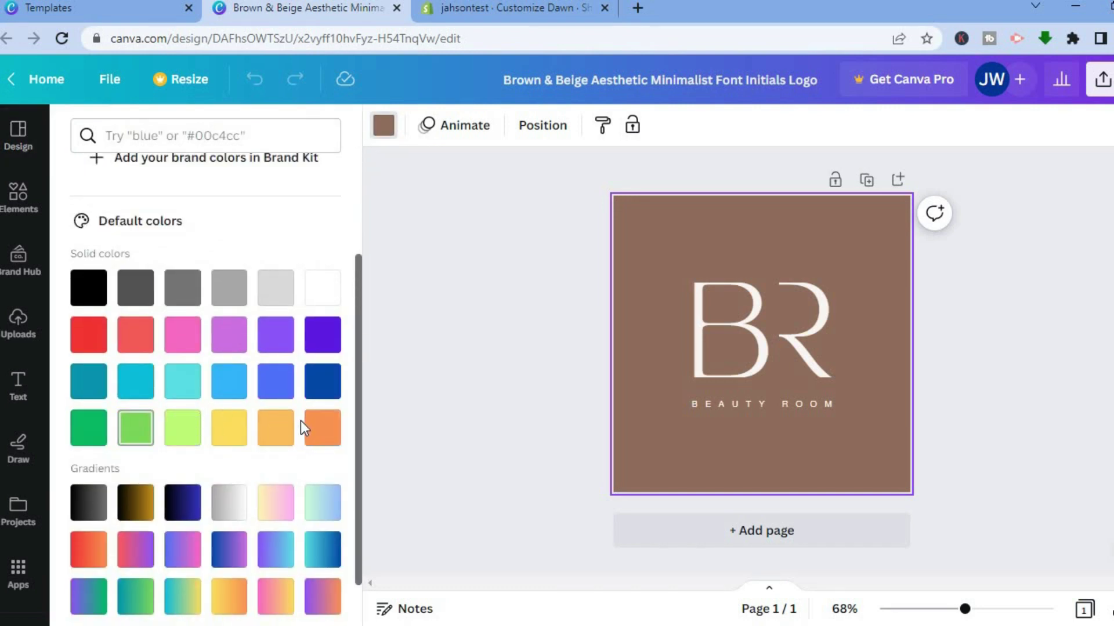
pyautogui.click(230, 383)
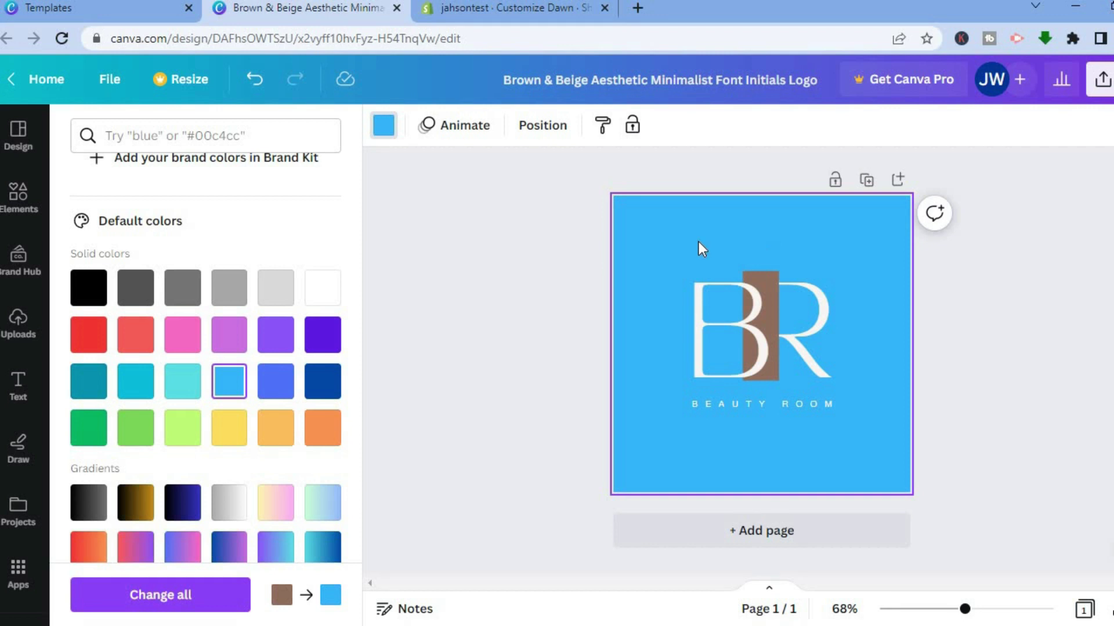
# - Search the design elements for "woman shopping"
pyautogui.click(23, 325)
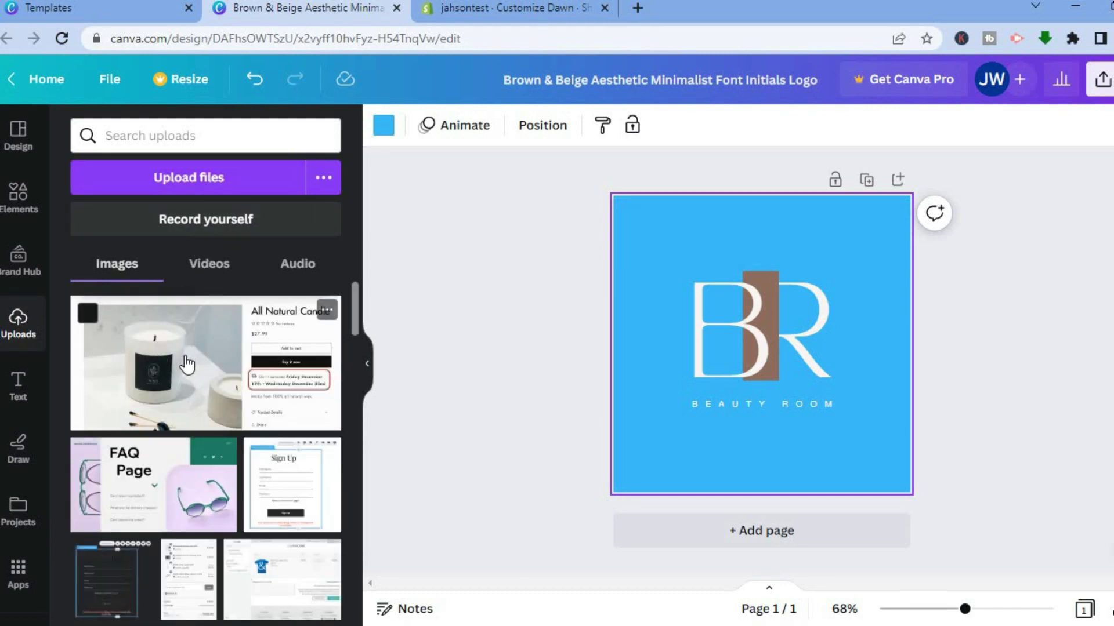
pyautogui.click(17, 210)
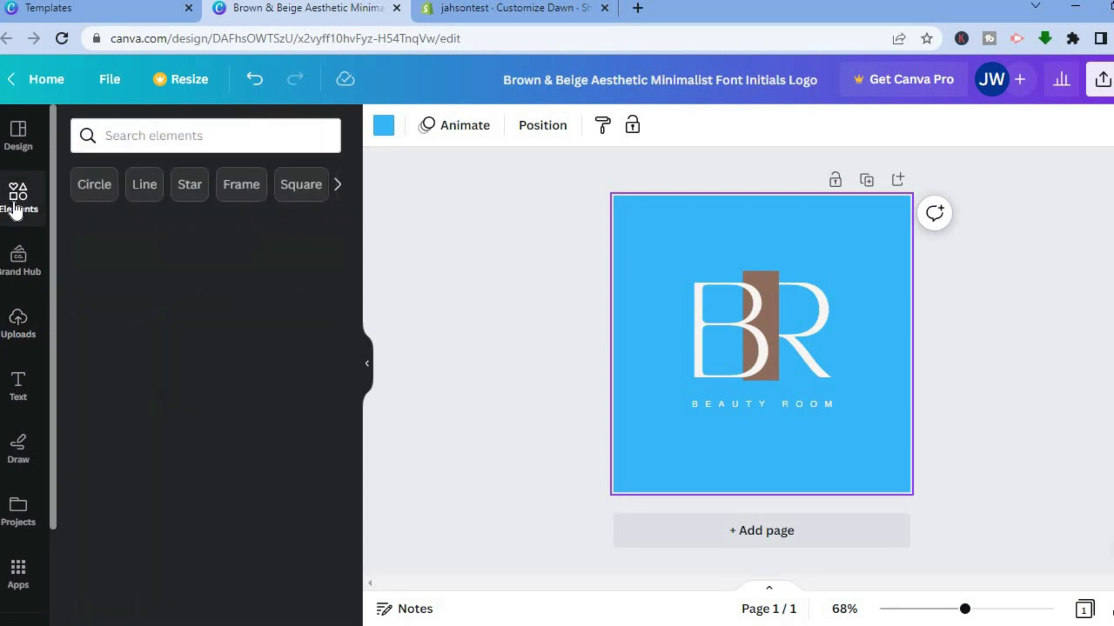
pyautogui.click(193, 138)
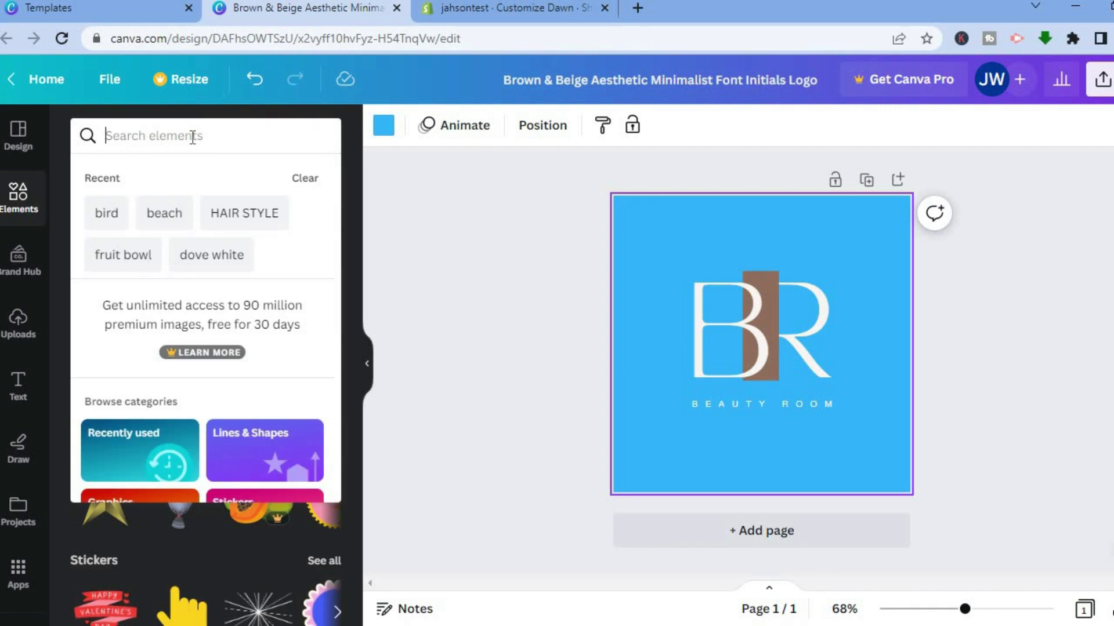
pyautogui.write('wo')
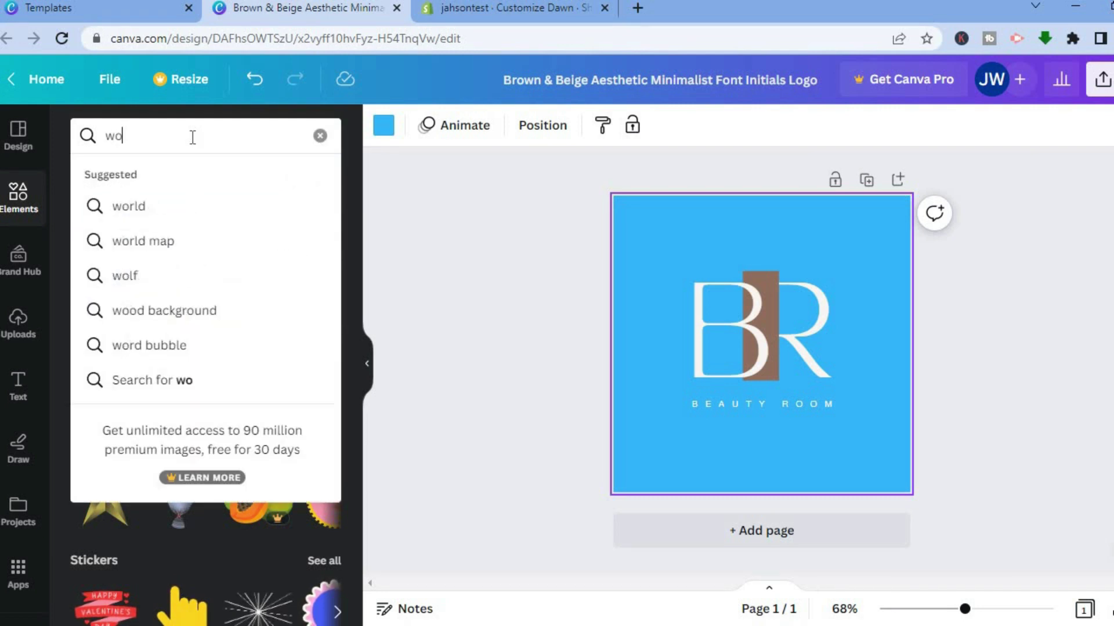
pyautogui.write('man')
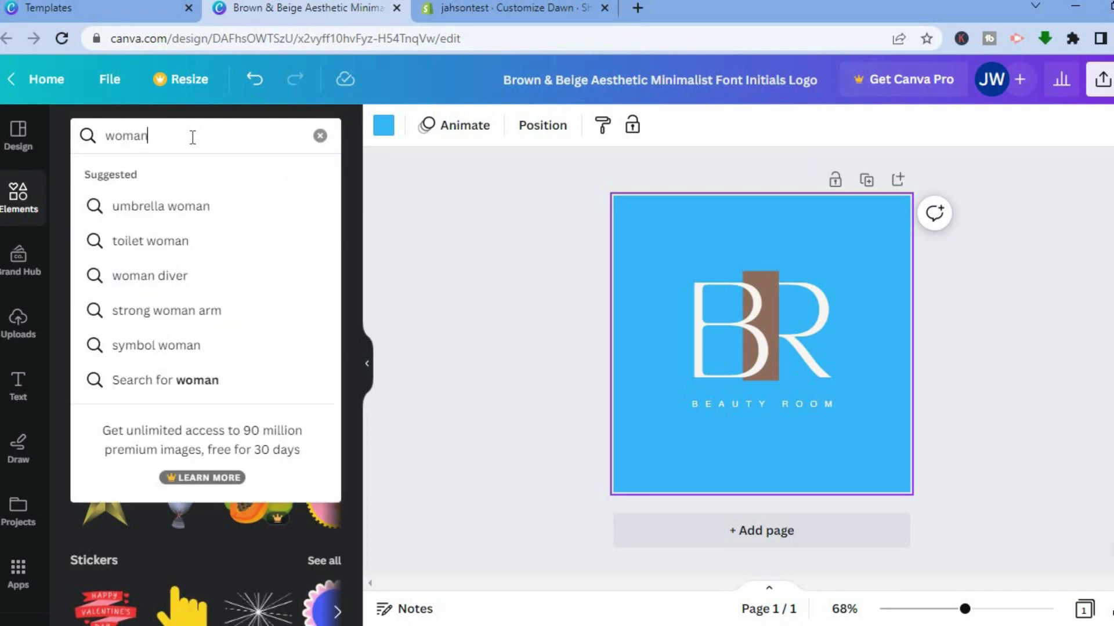
pyautogui.write(' s')
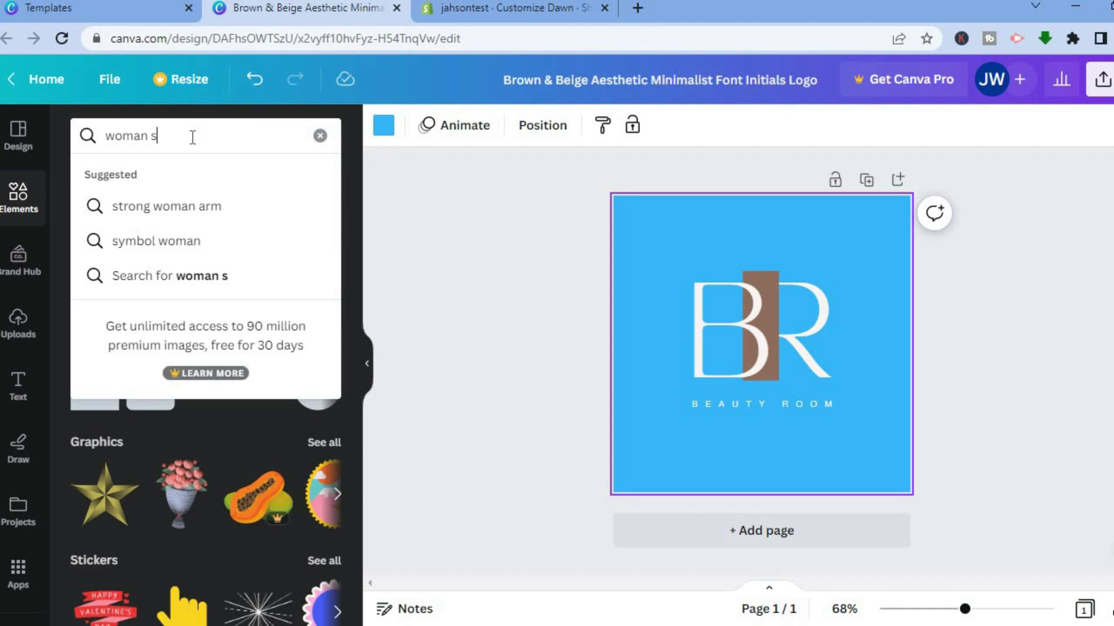
pyautogui.write('h')
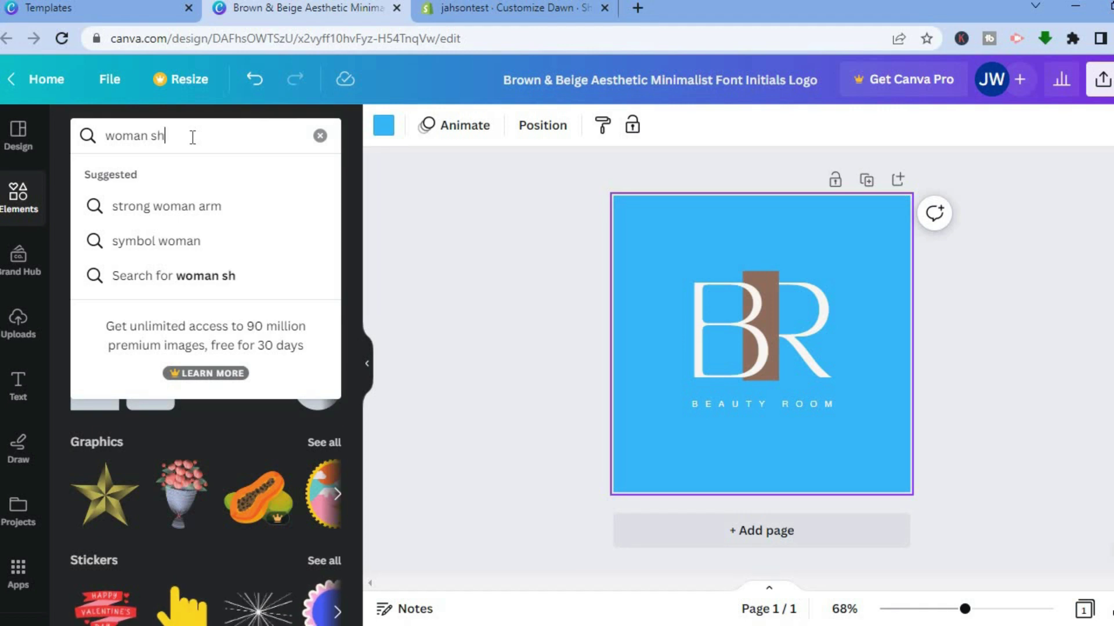
pyautogui.write('opping')
pyautogui.press('Return')
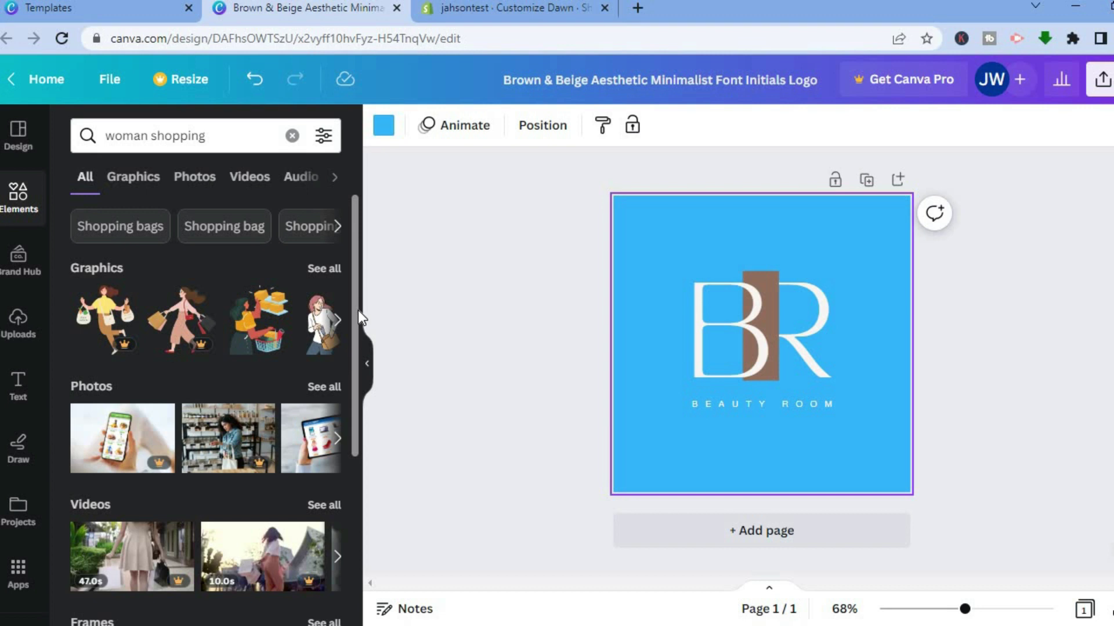
# - From the photo results, set the free picture of the woman in a black hat among clothes racks as the logo's background
pyautogui.moveTo(357, 311); pyautogui.dragTo(357, 363)
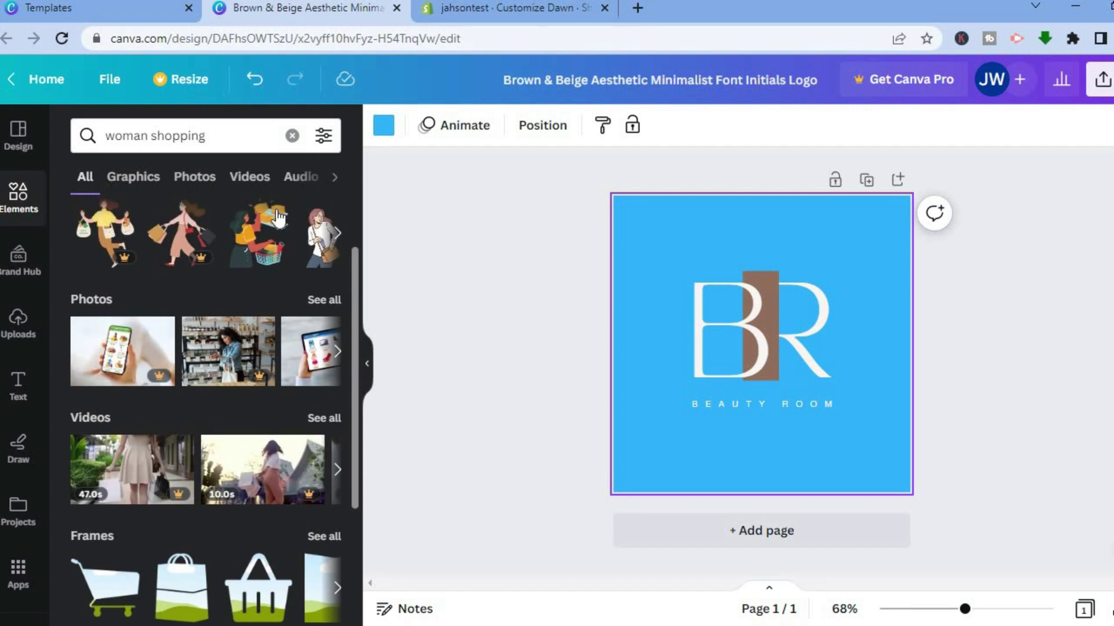
pyautogui.click(222, 178)
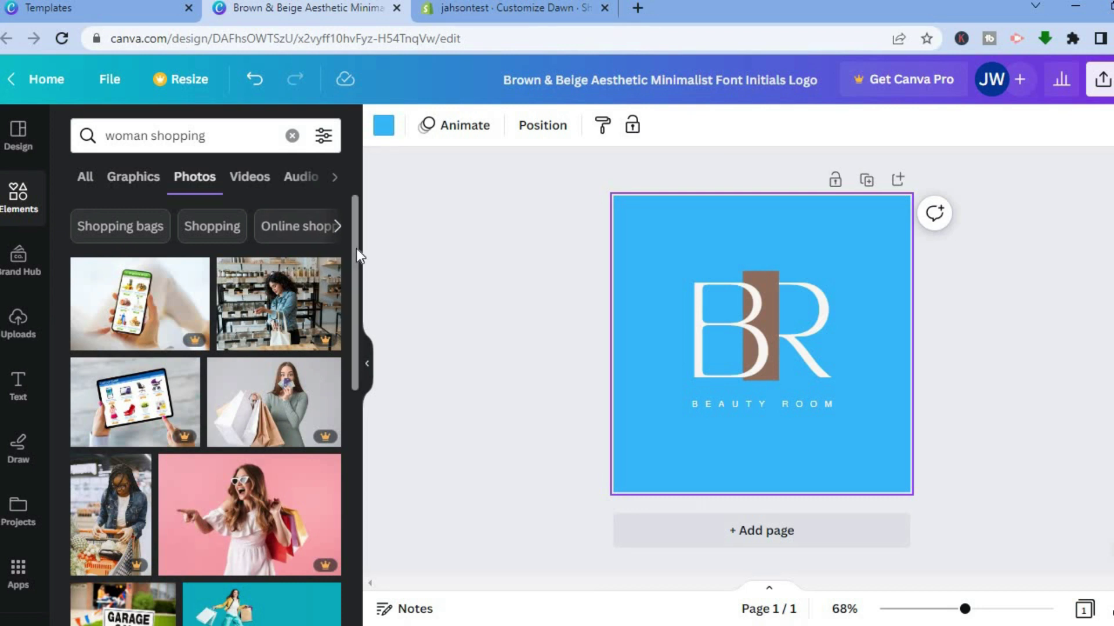
pyautogui.moveTo(349, 304); pyautogui.dragTo(350, 409)
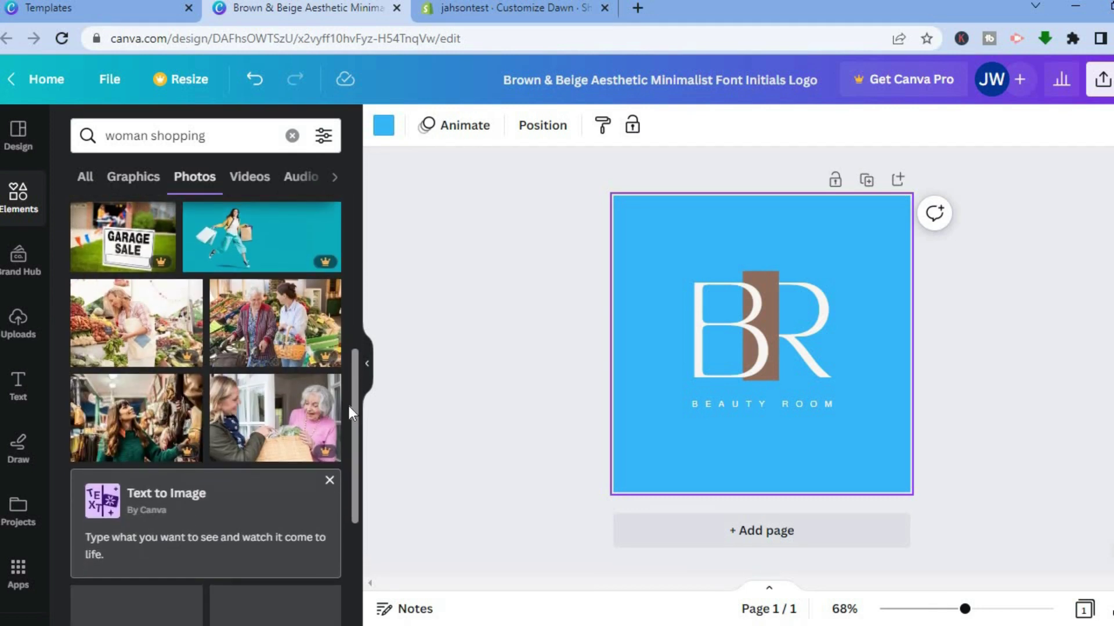
pyautogui.scroll(-3, 339, 454)
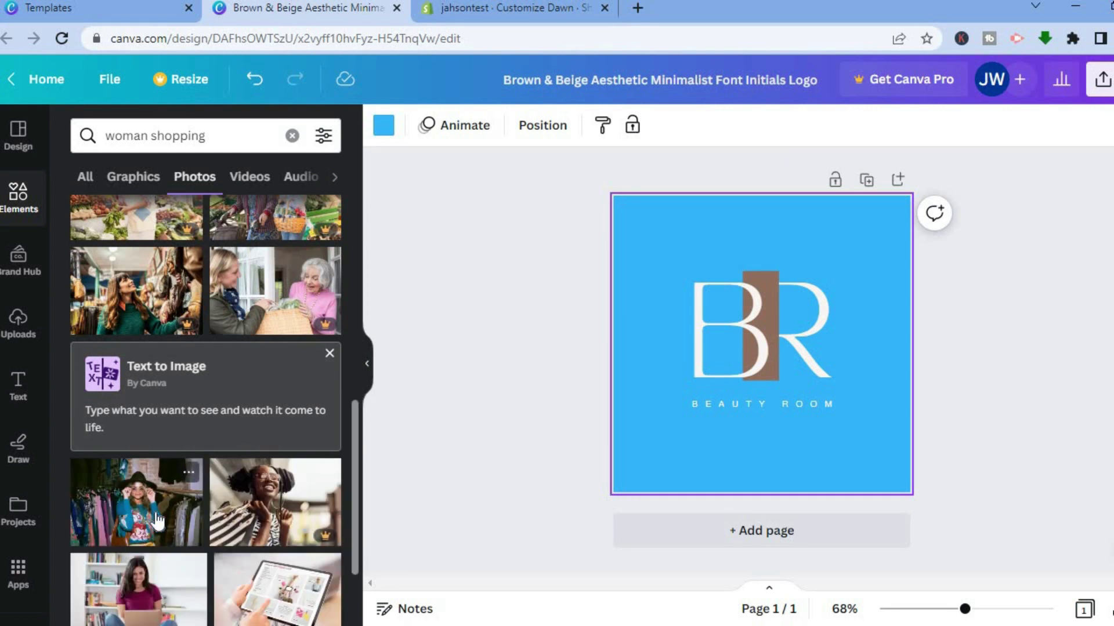
pyautogui.moveTo(157, 519); pyautogui.dragTo(631, 224)
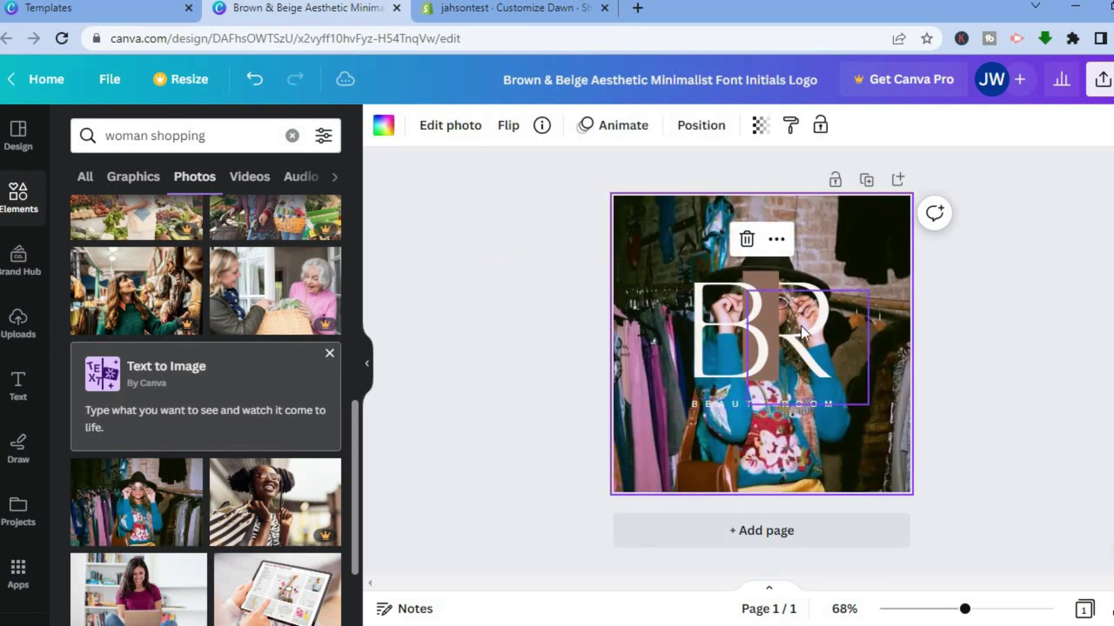
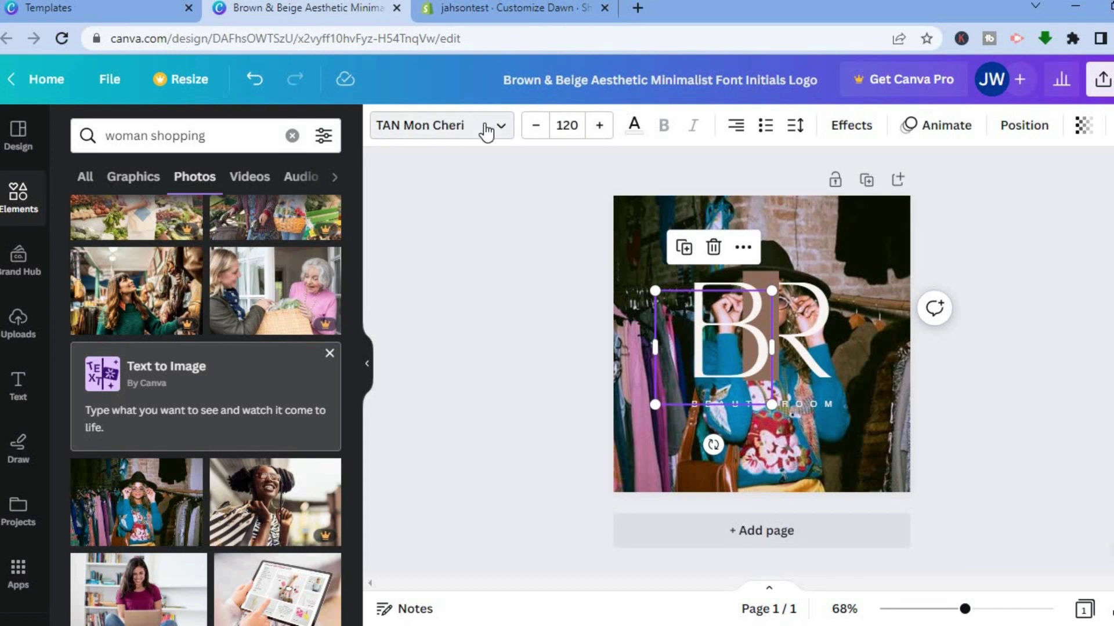
# - Change the font of the logo's letter B to Barlow Medium
pyautogui.click(486, 128)
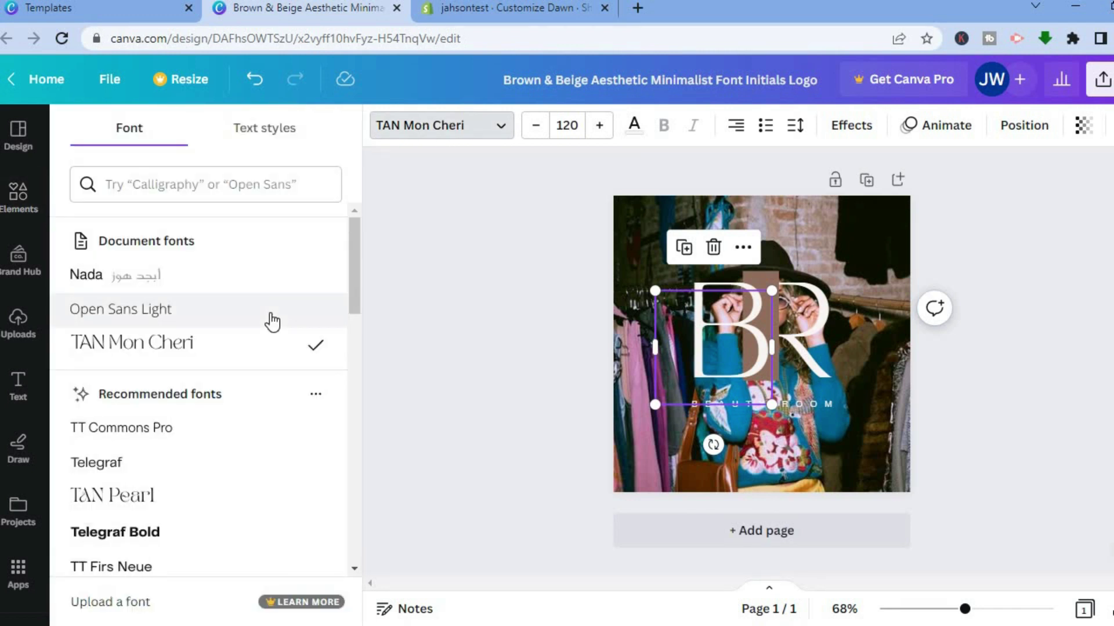
pyautogui.moveTo(358, 270); pyautogui.dragTo(343, 357)
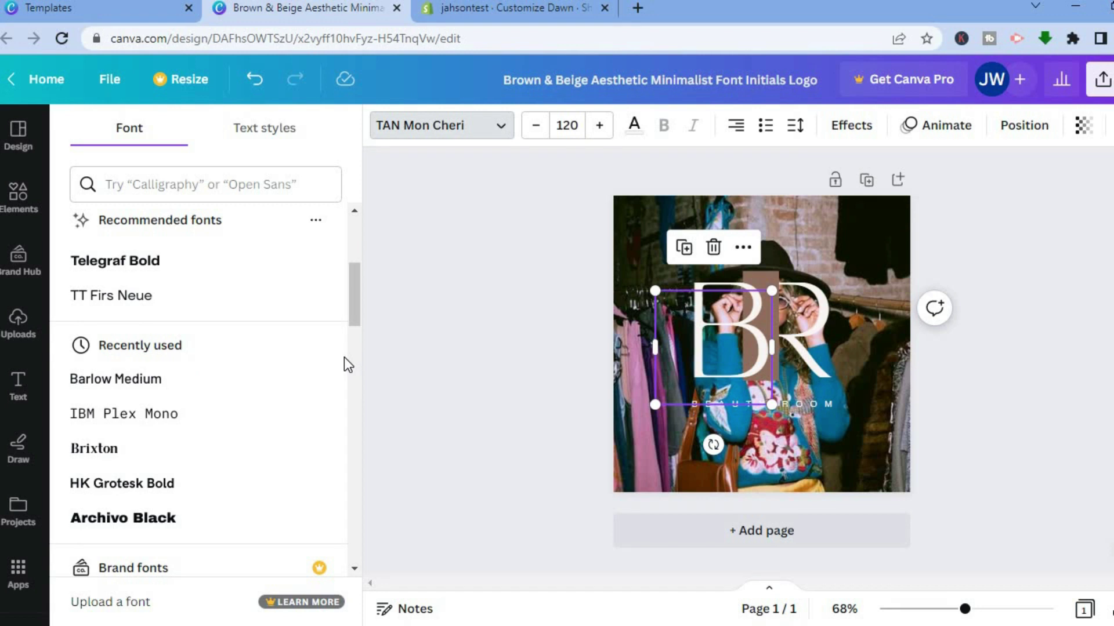
pyautogui.click(220, 398)
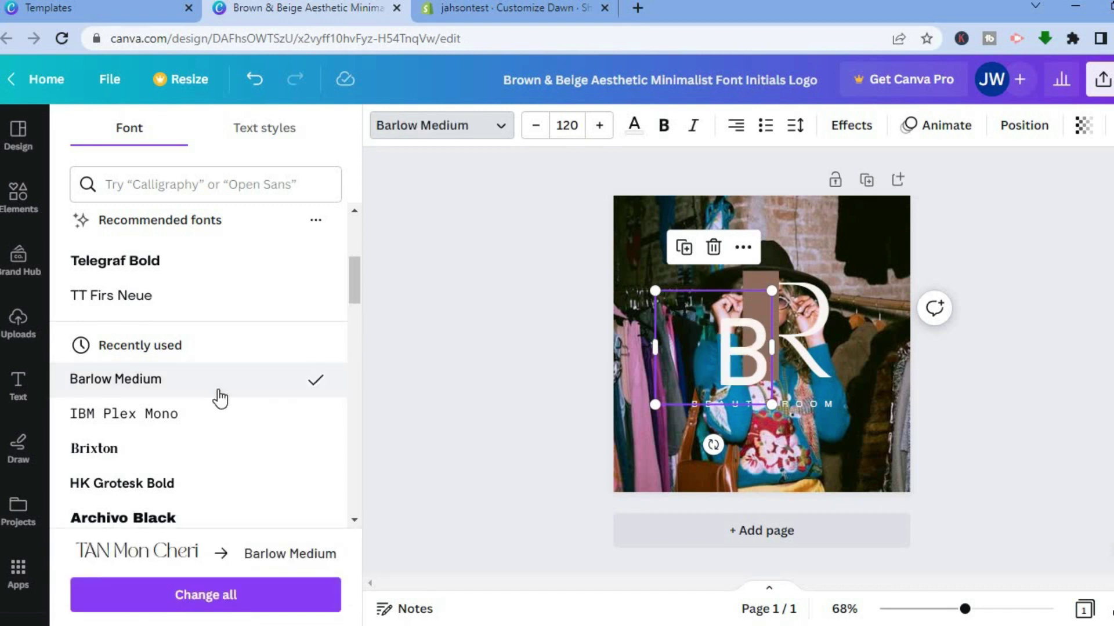
# - Replace the tagline text under the initials with "BEAUTY BEAST"
pyautogui.doubleClick(827, 406)
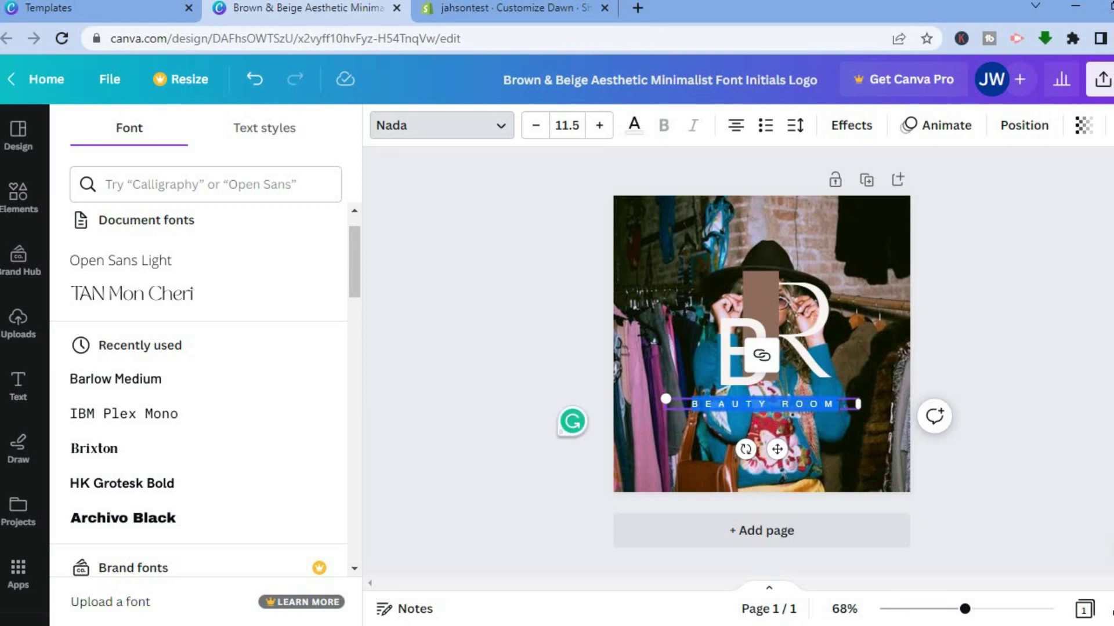
pyautogui.press('BackSpace')
pyautogui.write('B')
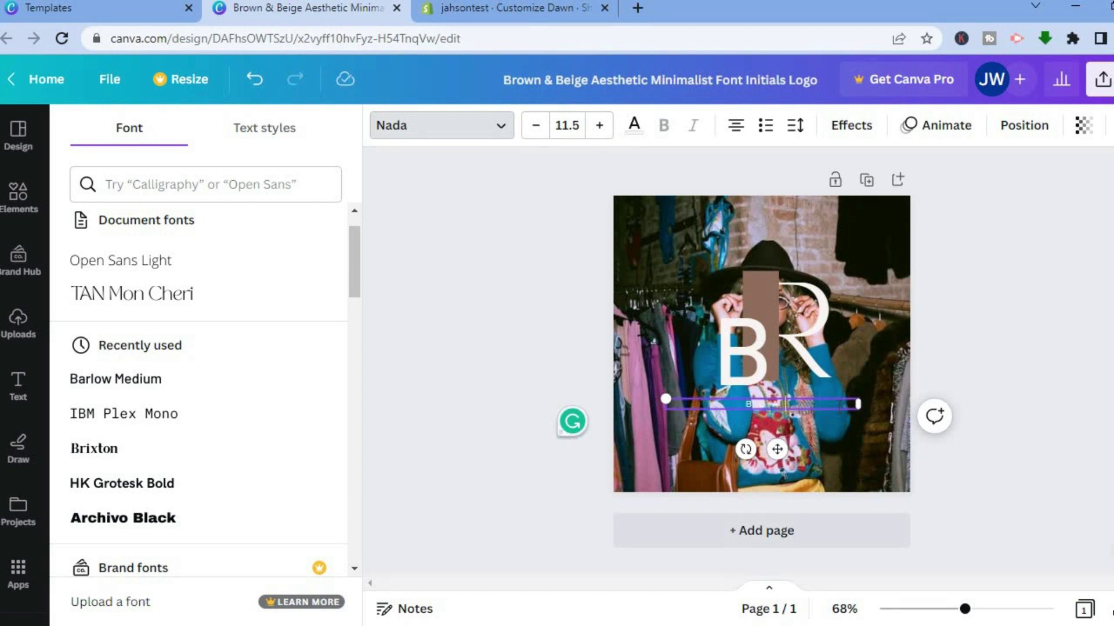
pyautogui.write('EAUTY BEAST')
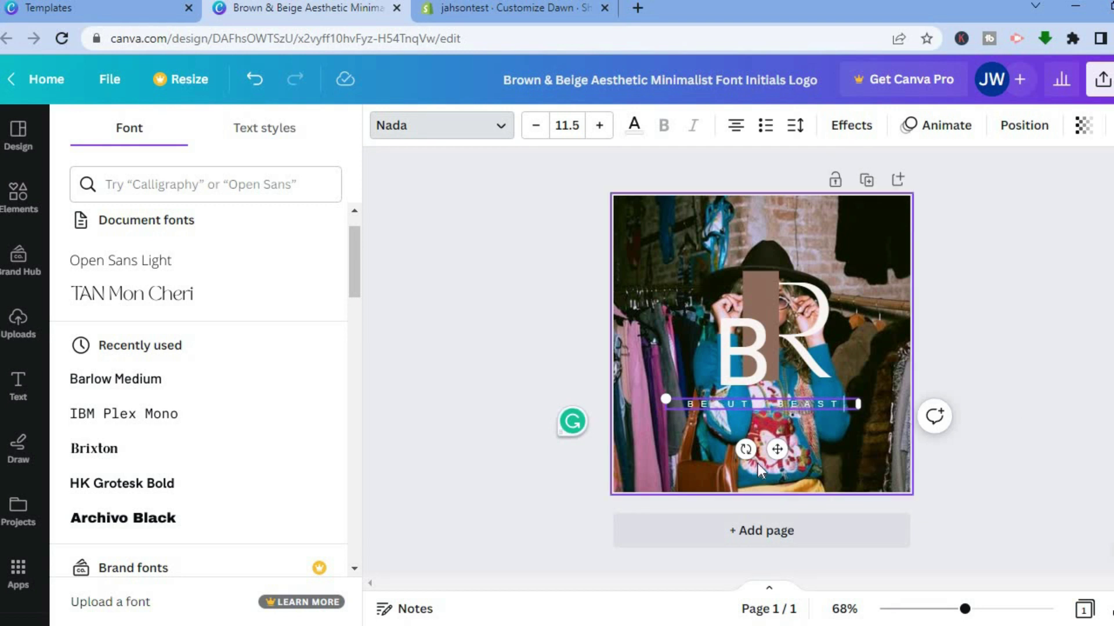
pyautogui.click(829, 441)
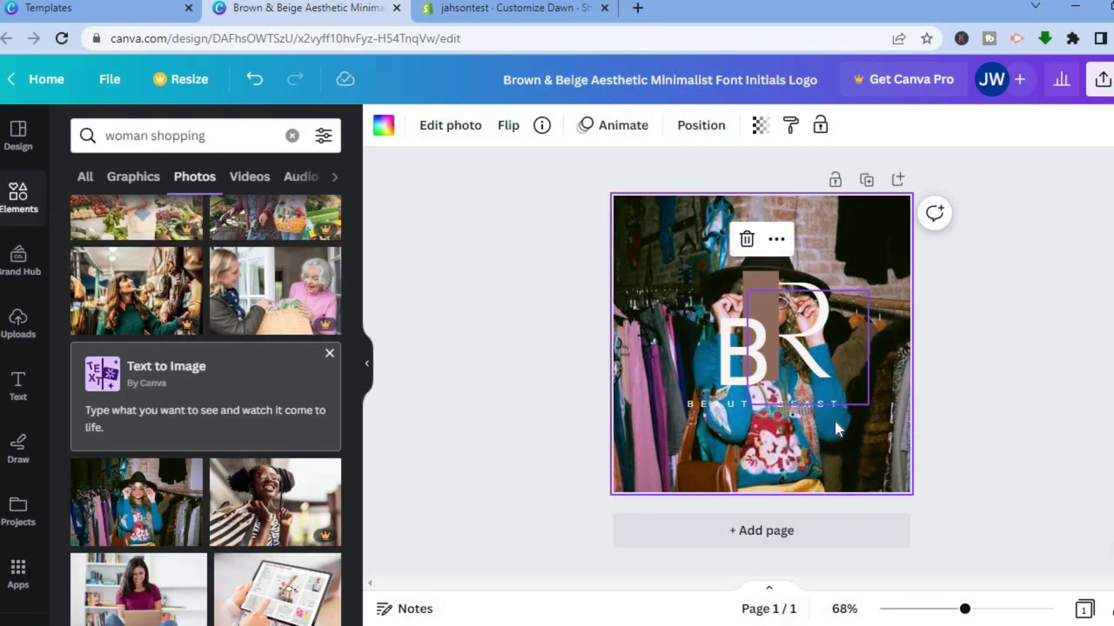
# - Set the BEAUTY BEAST tagline's font size to 14 and align its text to the right
pyautogui.click(815, 405)
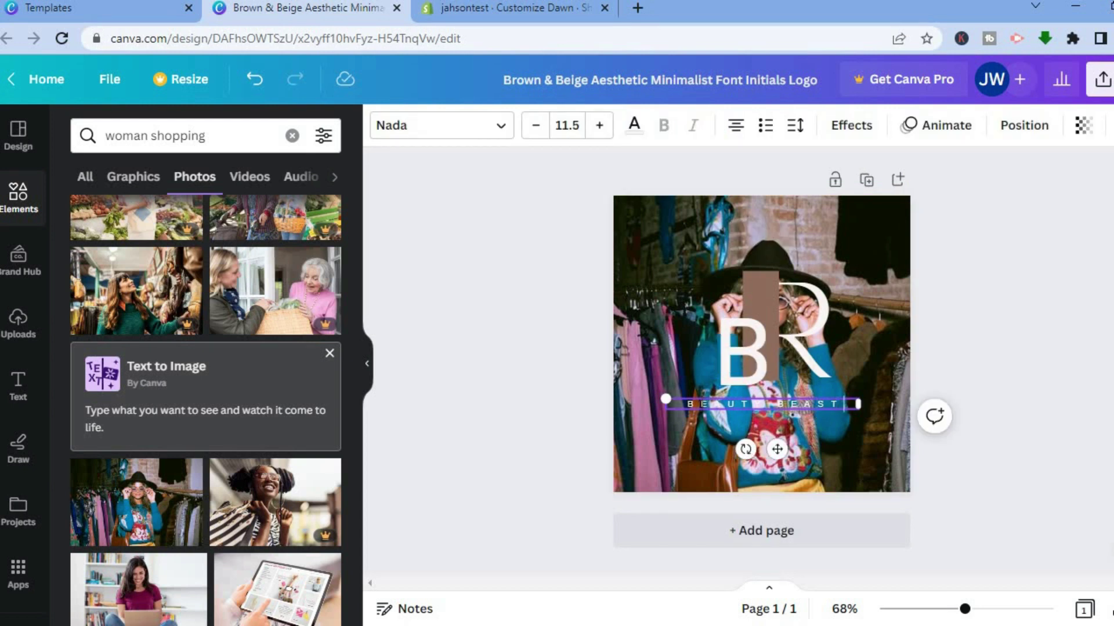
pyautogui.hotkey('ctrl', 'a')
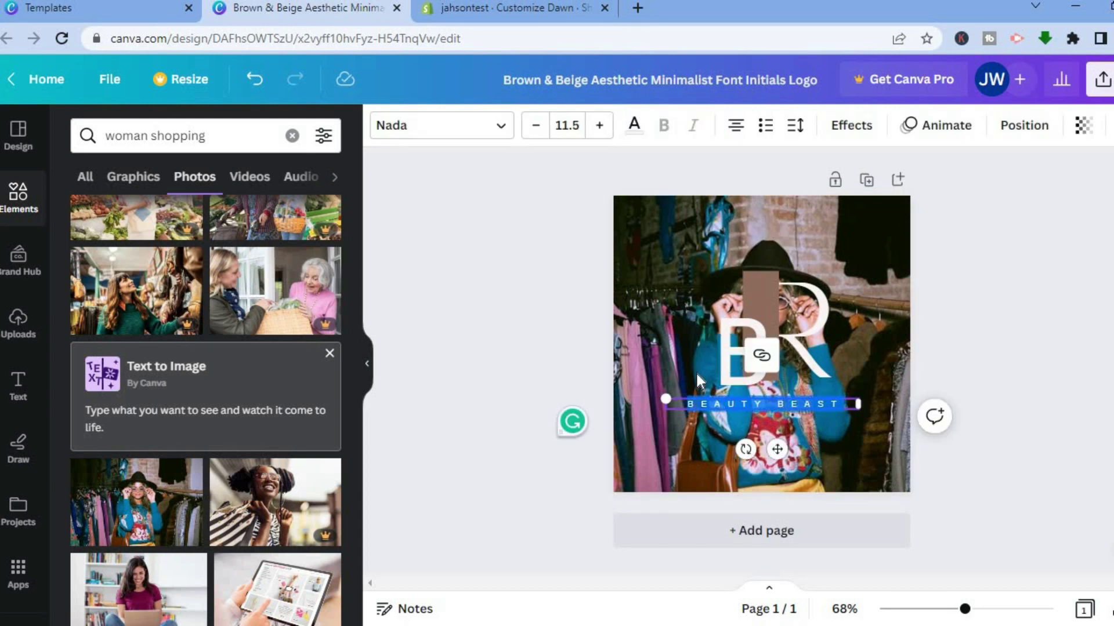
pyautogui.click(576, 129)
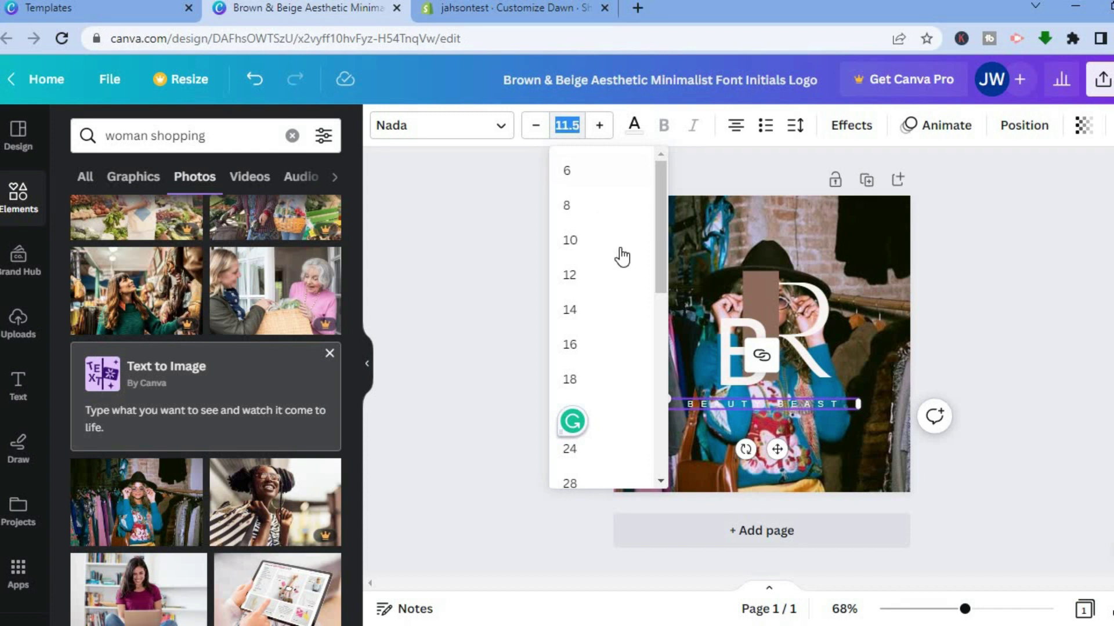
pyautogui.click(604, 316)
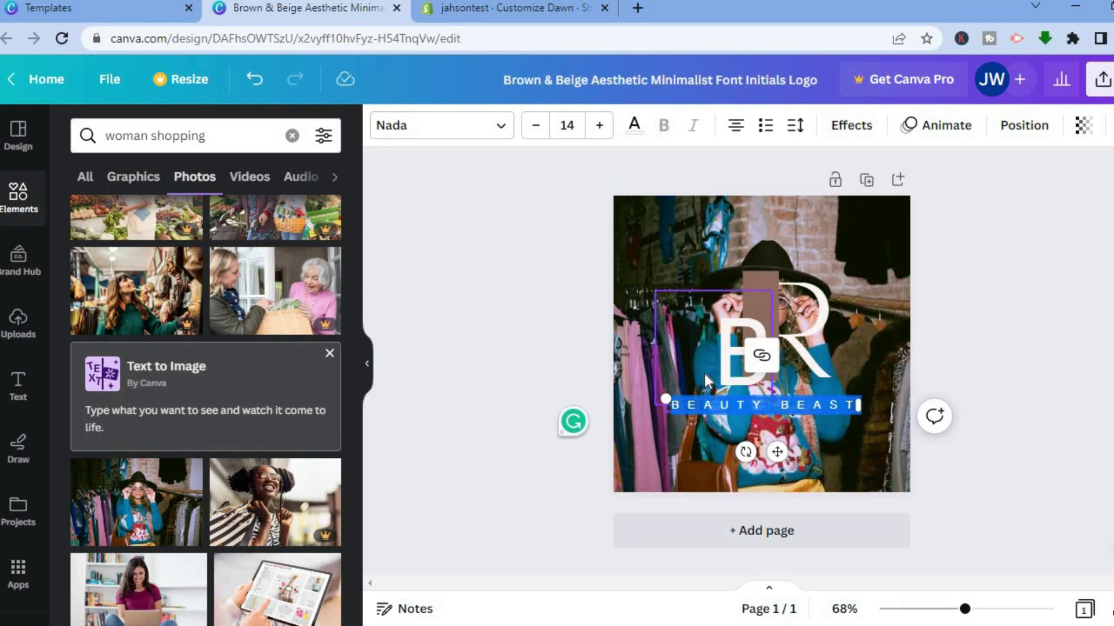
pyautogui.click(735, 133)
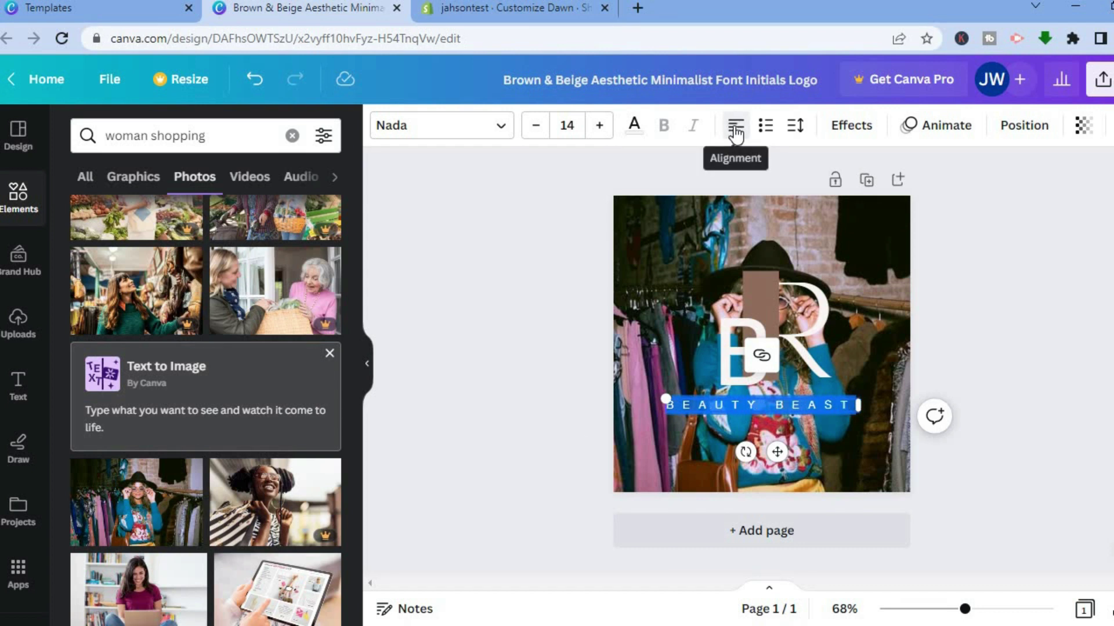
pyautogui.click(735, 133)
pyautogui.click(735, 133)
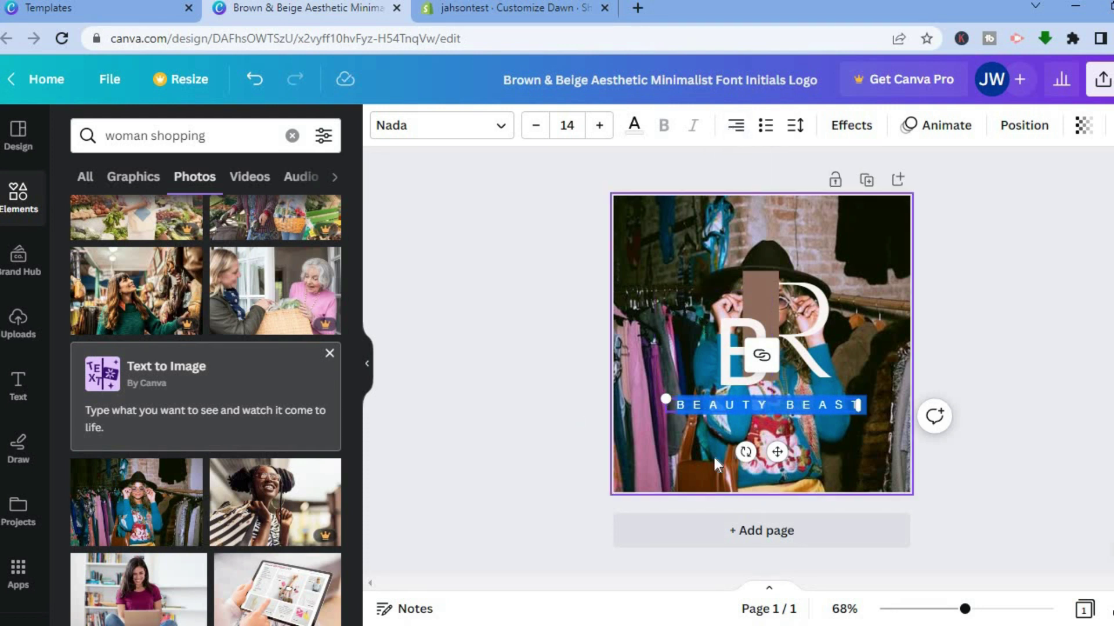
pyautogui.click(995, 383)
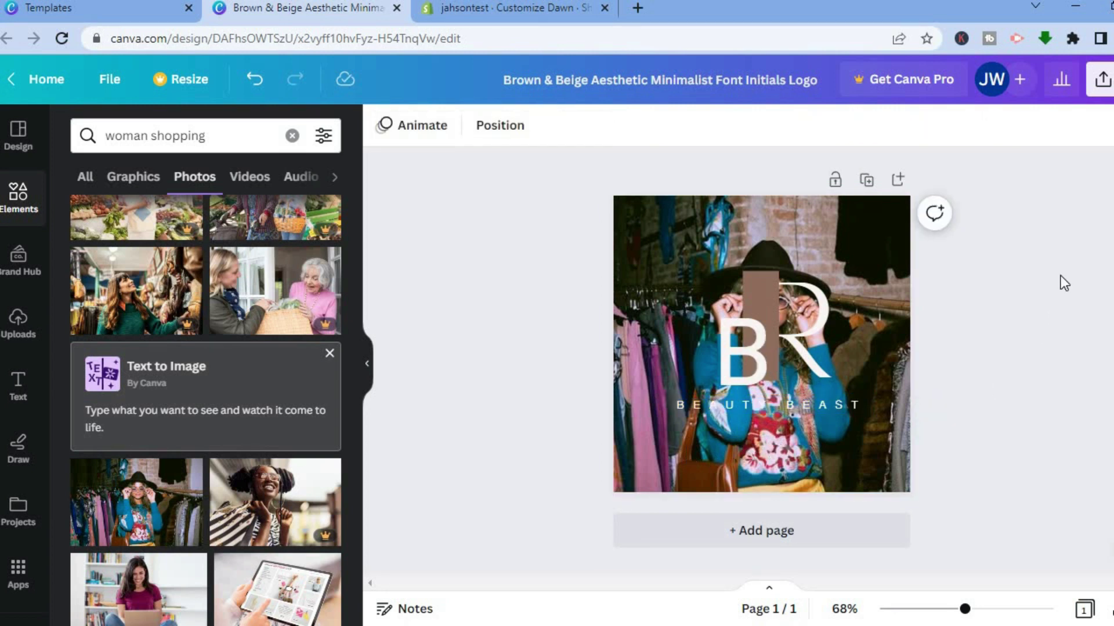
# - Download the finished logo design as a PNG at 500 × 500 px
pyautogui.click(1100, 81)
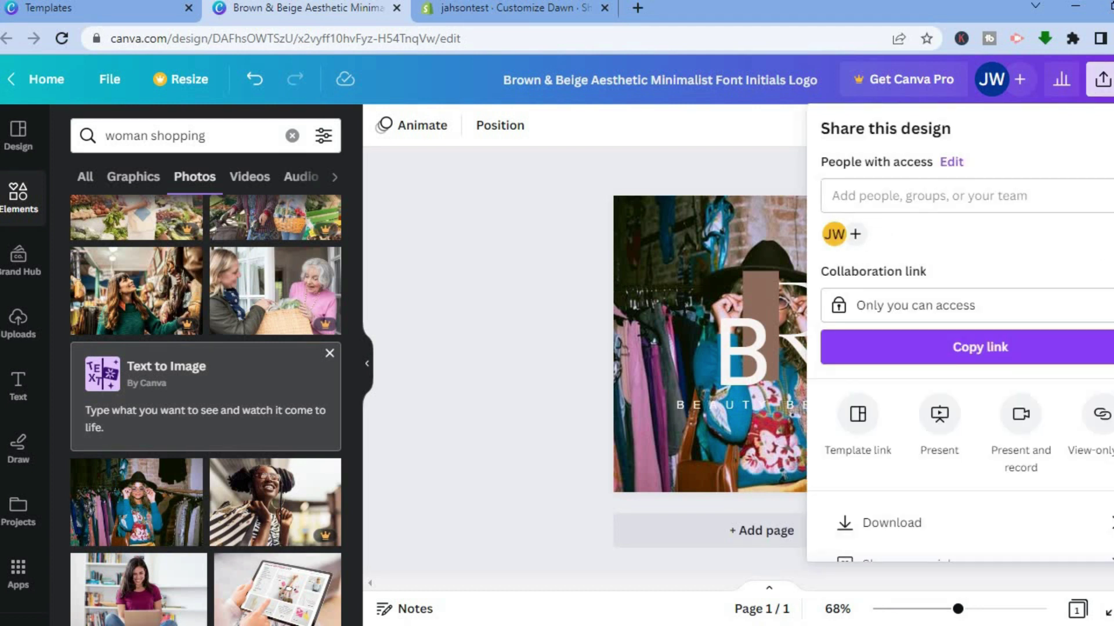
pyautogui.scroll(-2, 1076, 458)
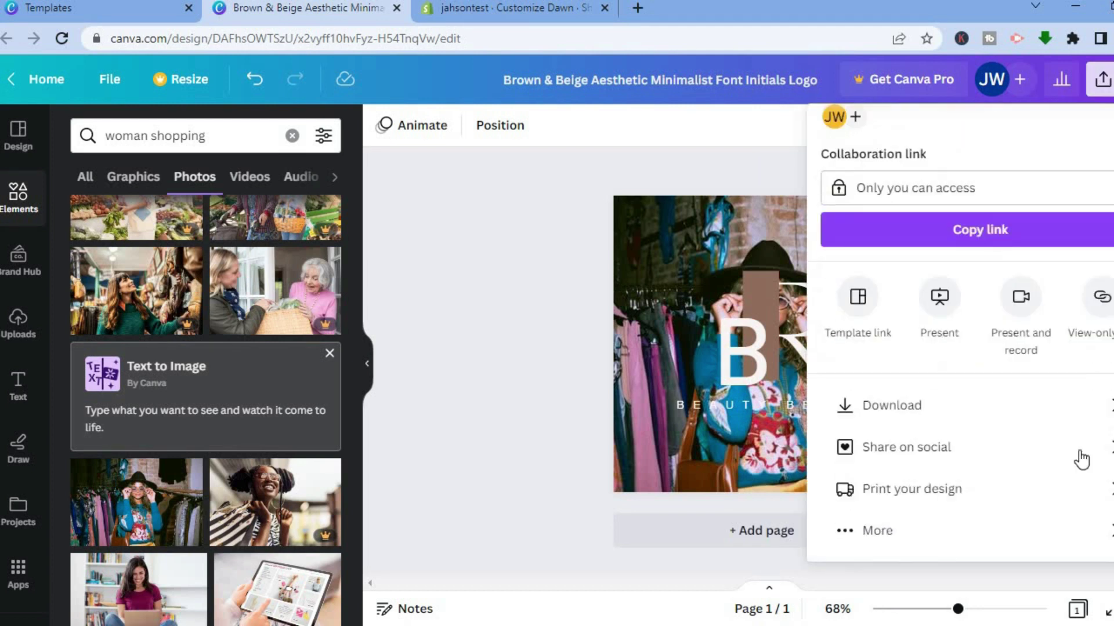
pyautogui.click(964, 417)
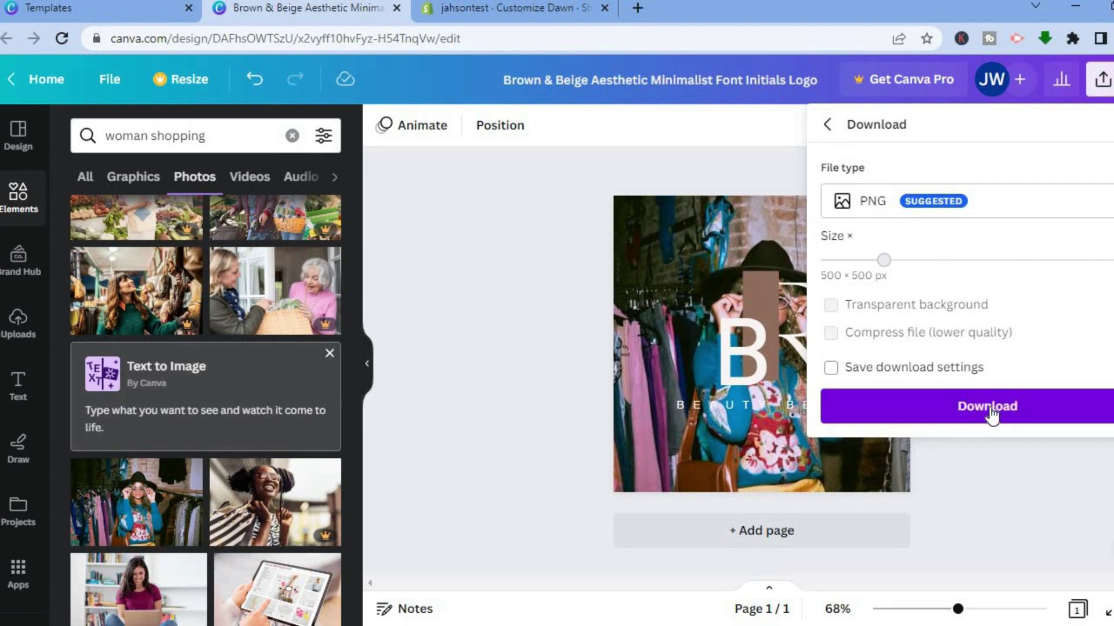
pyautogui.click(982, 410)
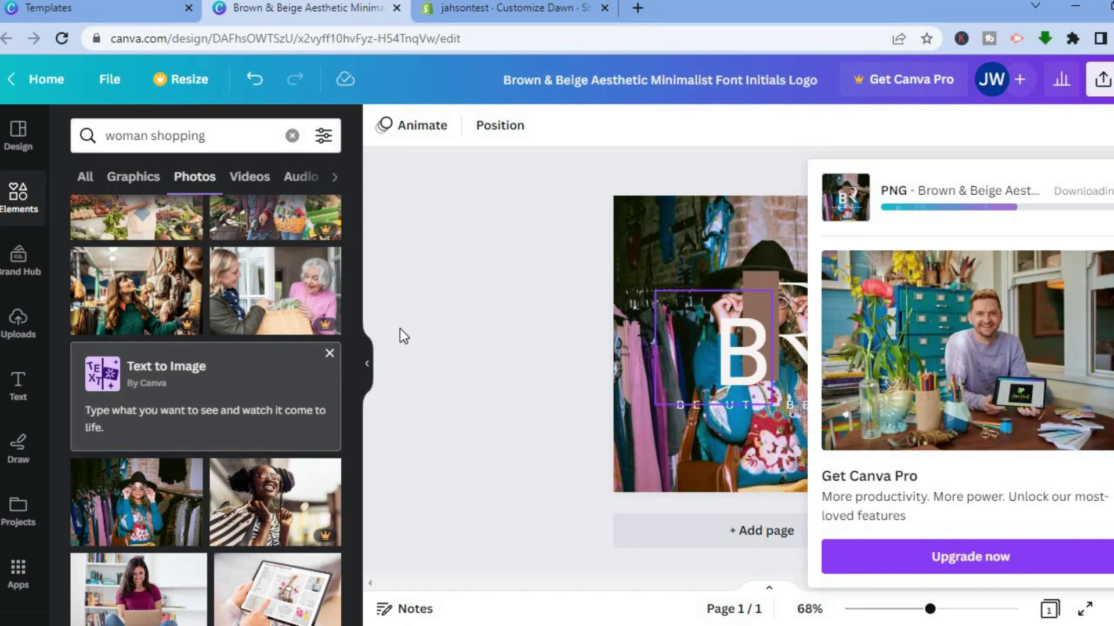
# - In the Shopify theme editor, replace the Dawn theme's logo with the downloaded Brown & Beige Aesthetic Minimalist Font Initials Logo PNG
pyautogui.click(447, 15)
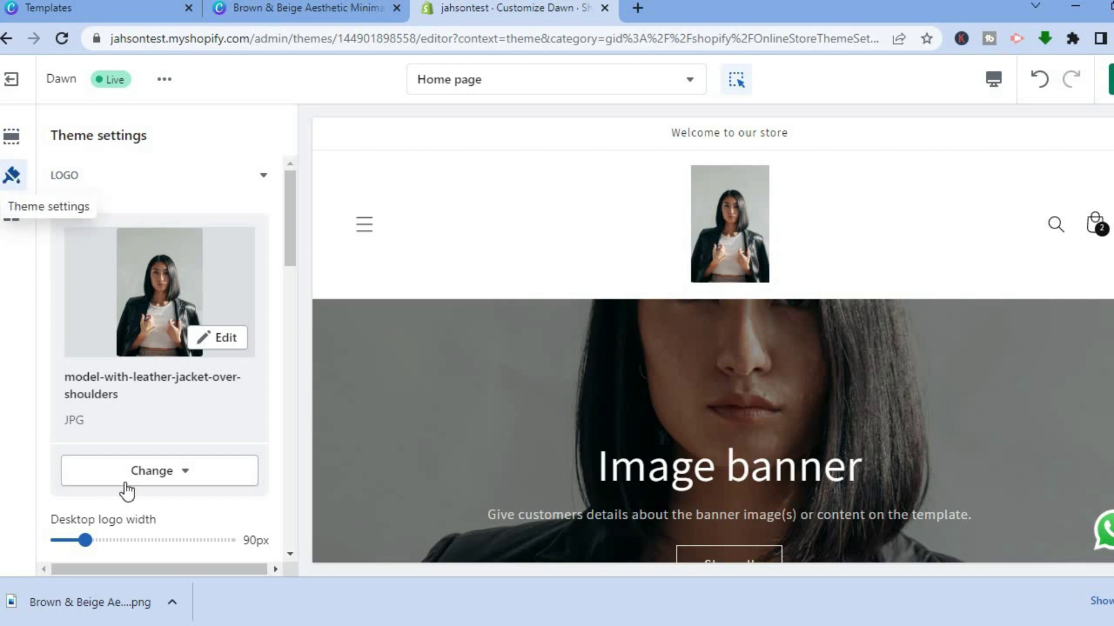
pyautogui.click(157, 474)
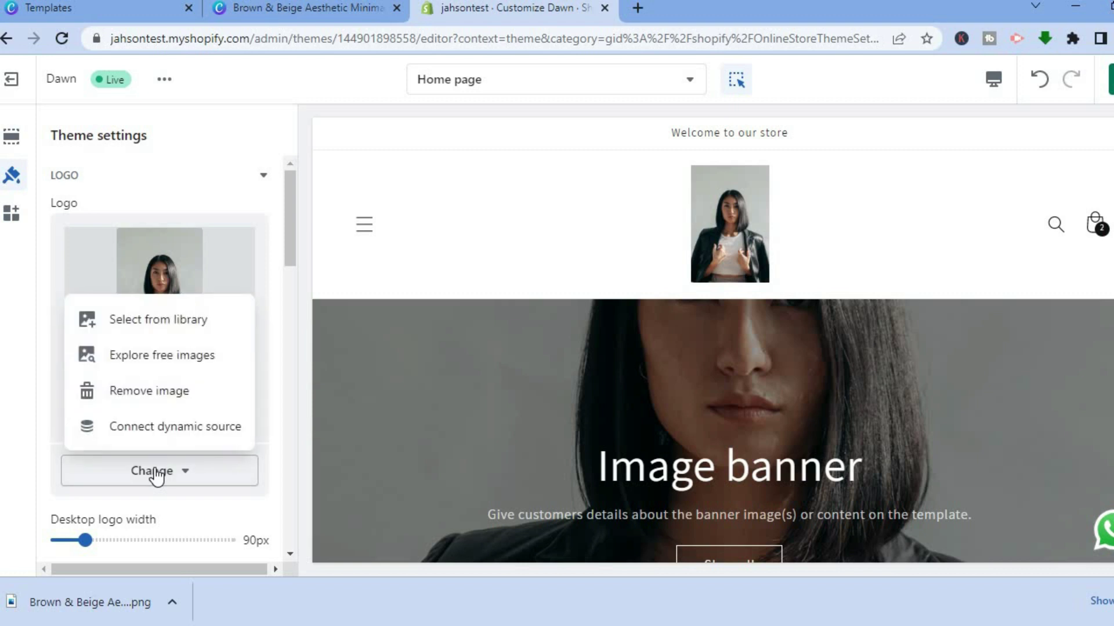
pyautogui.click(178, 333)
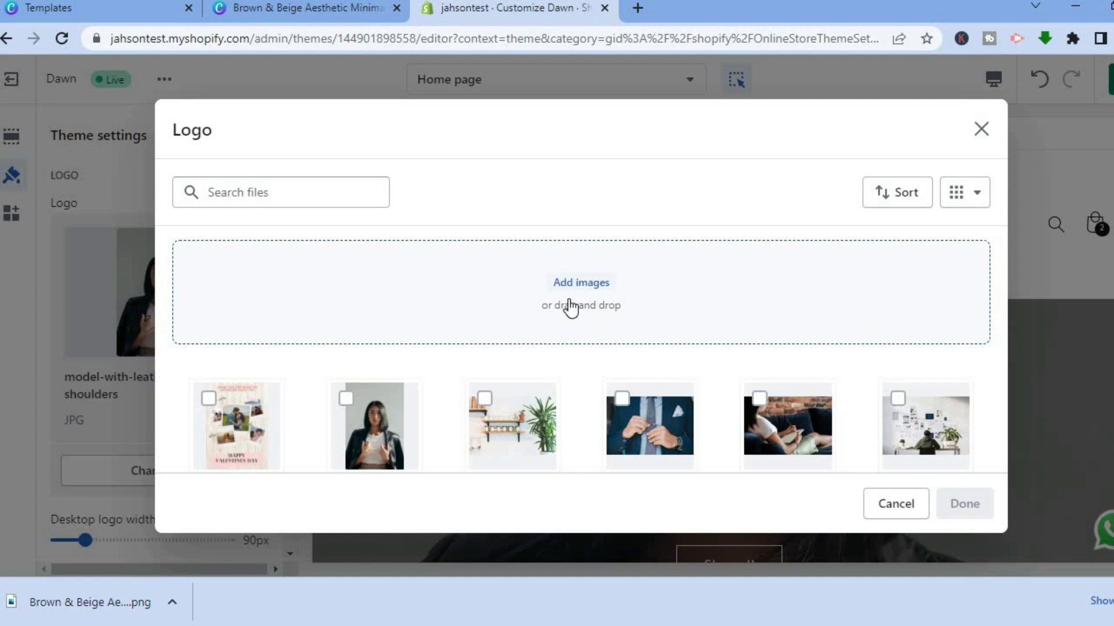
pyautogui.click(585, 283)
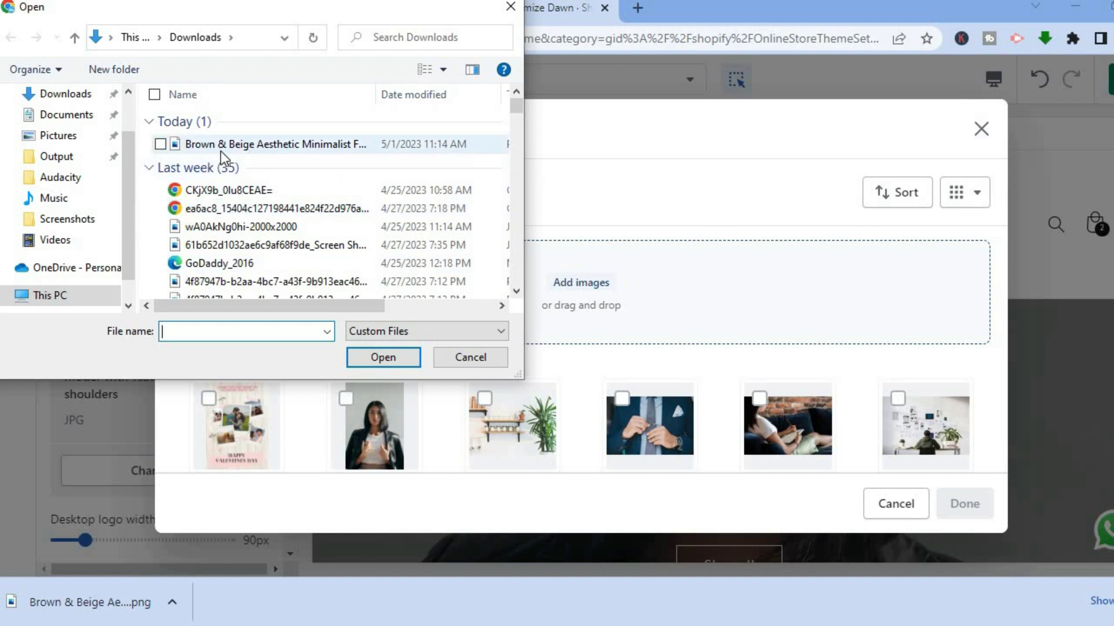
pyautogui.click(262, 146)
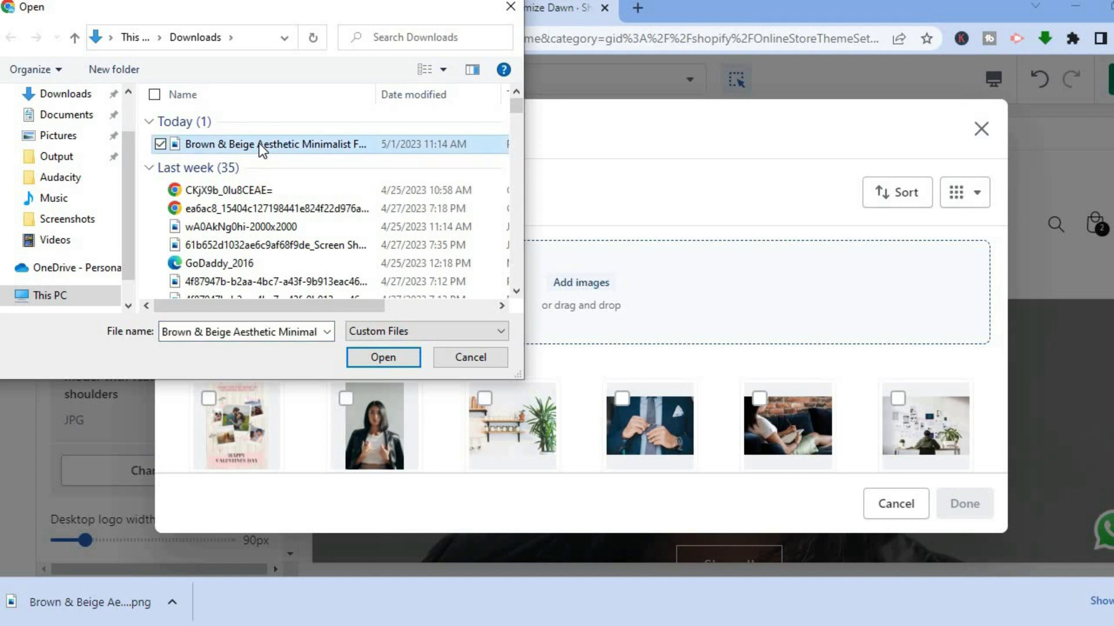
pyautogui.click(382, 358)
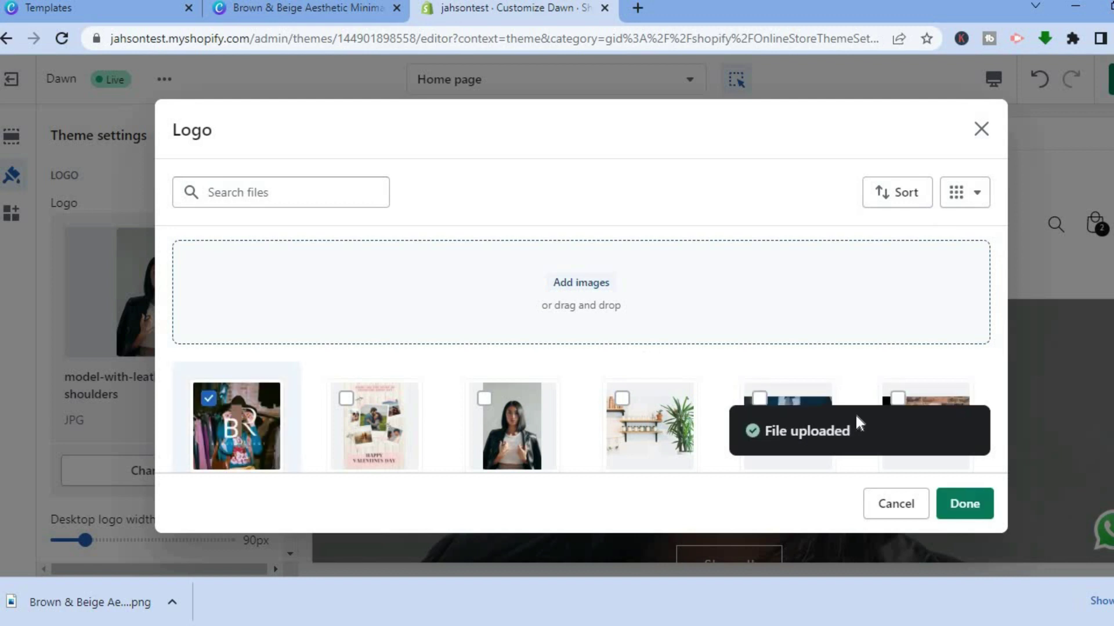
pyautogui.click(960, 506)
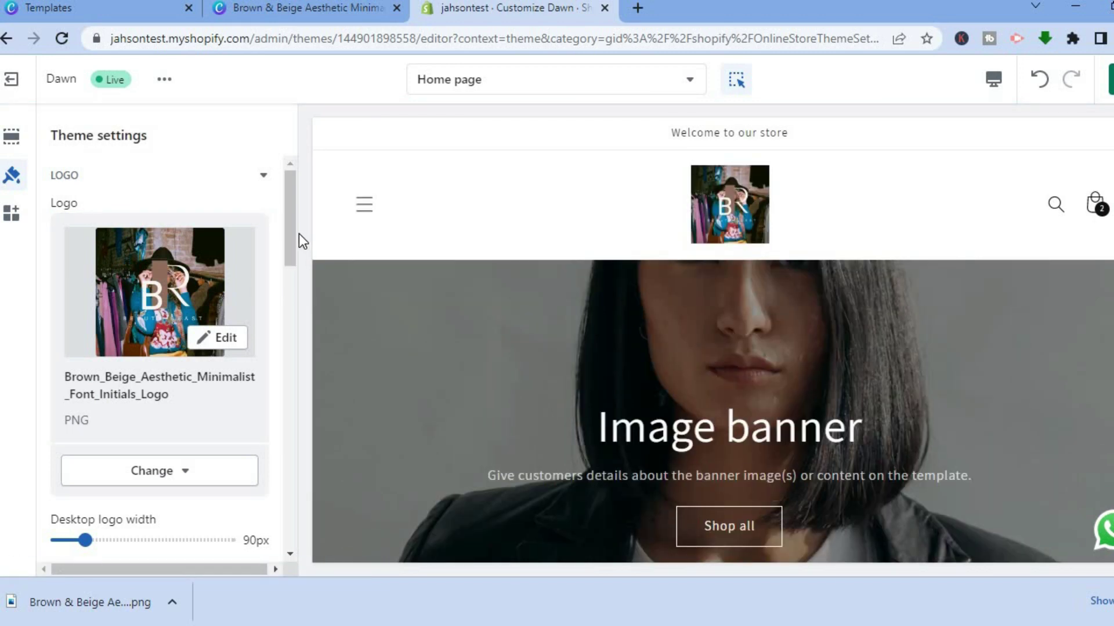
# - Set the desktop logo width to 120 px
pyautogui.moveTo(294, 232)
pyautogui.mouseDown()
pyautogui.moveTo(293, 250)
pyautogui.moveTo(291, 239)
pyautogui.mouseUp()
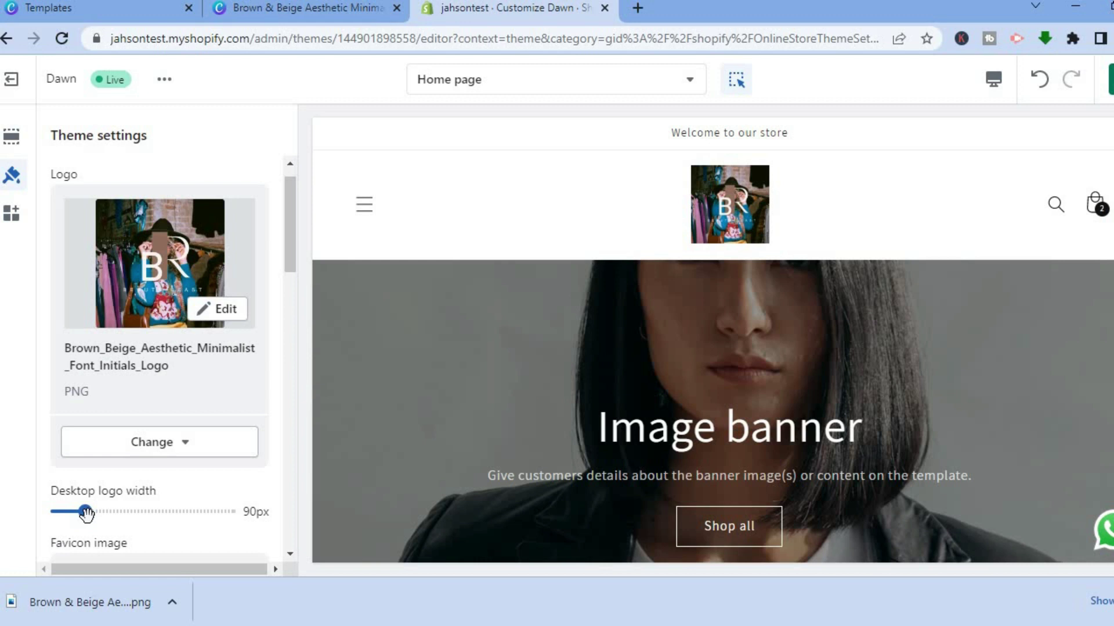
pyautogui.moveTo(89, 513); pyautogui.dragTo(131, 516)
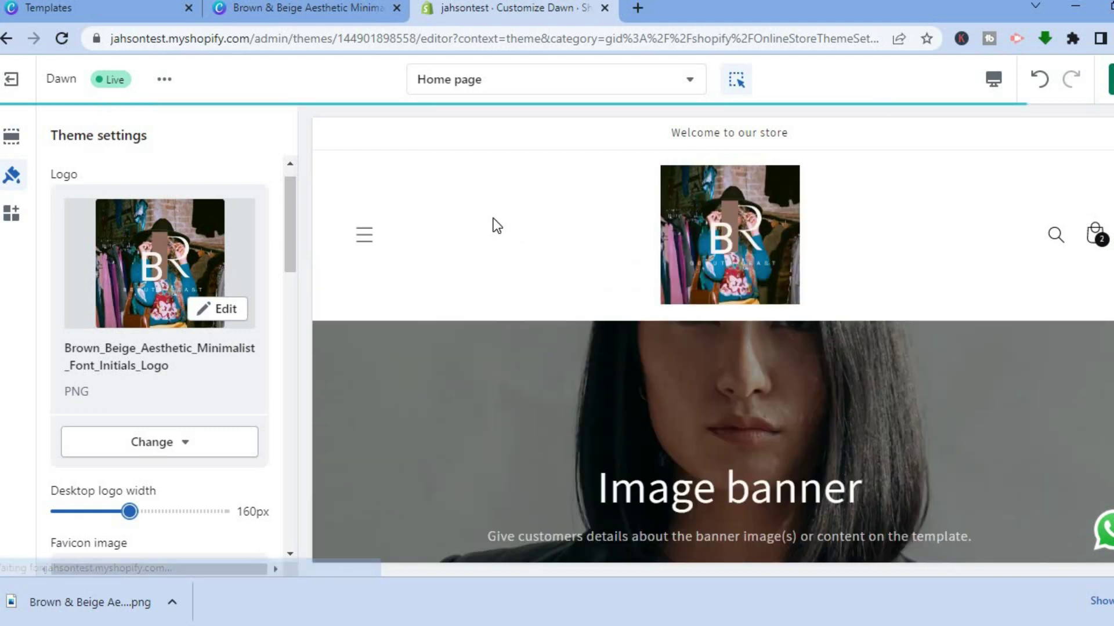
pyautogui.moveTo(129, 510); pyautogui.dragTo(103, 511)
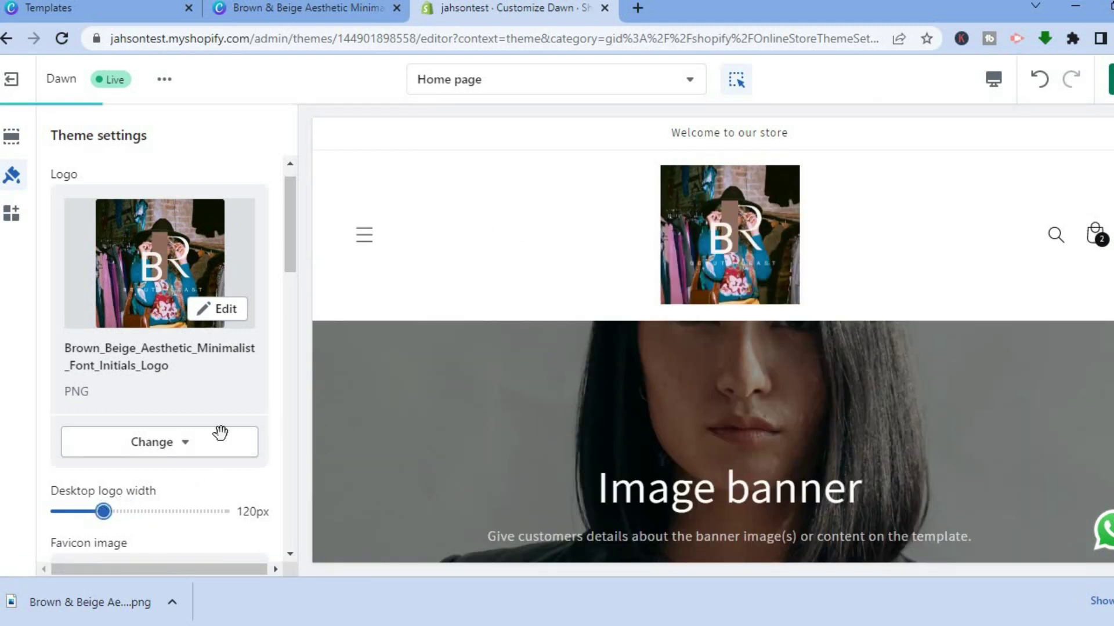
# - Set the logo image's focal point between the bases of the letters B and R, and save the image edit
pyautogui.click(221, 307)
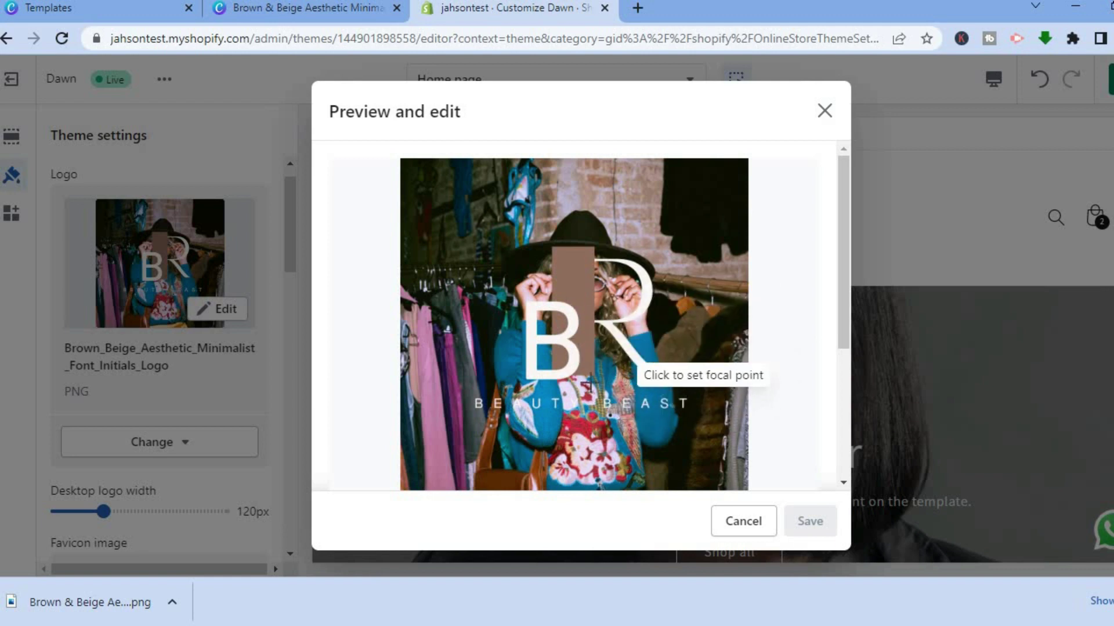
pyautogui.click(576, 292)
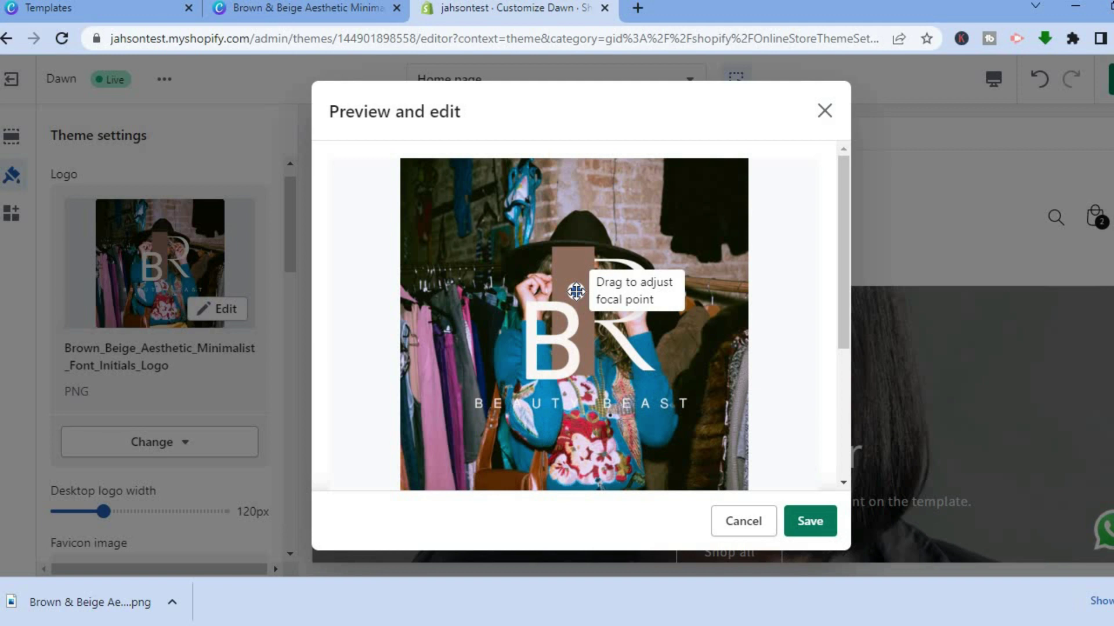
pyautogui.moveTo(576, 292)
pyautogui.mouseDown()
pyautogui.moveTo(616, 306)
pyautogui.moveTo(598, 366)
pyautogui.mouseUp()
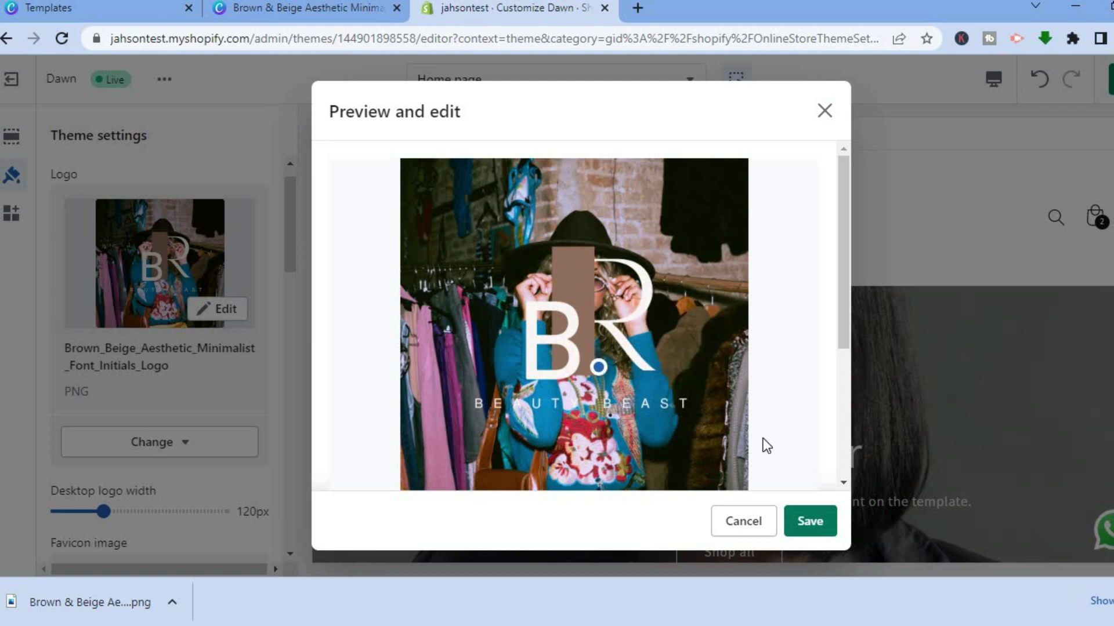
pyautogui.click(805, 523)
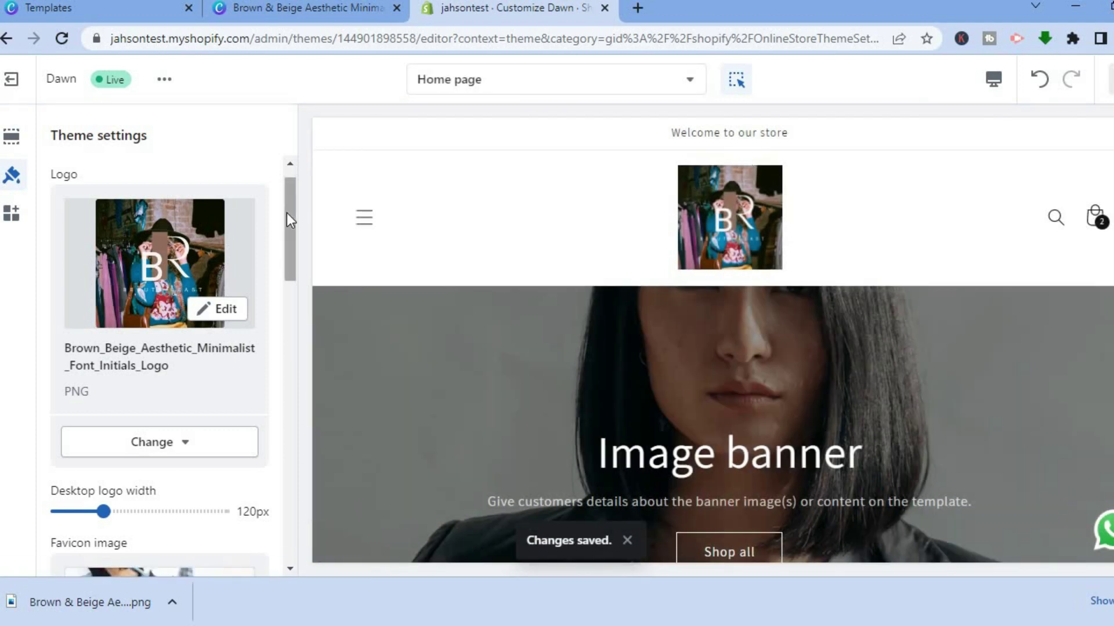
pyautogui.scroll(-1, 289, 284)
pyautogui.scroll(-3, 288, 290)
pyautogui.moveTo(289, 272); pyautogui.dragTo(291, 179)
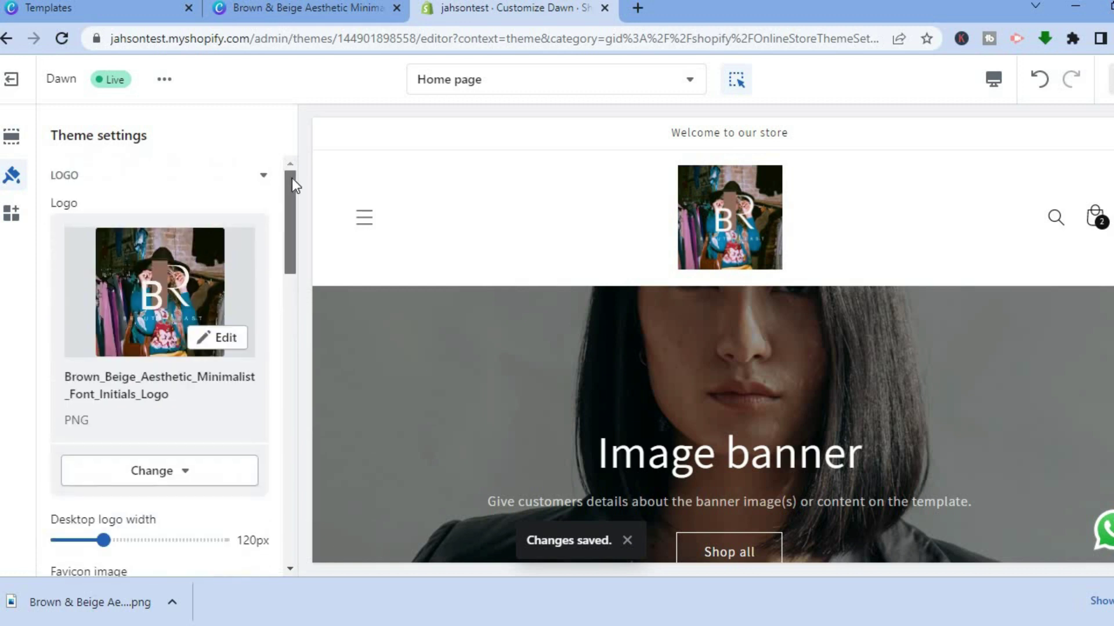